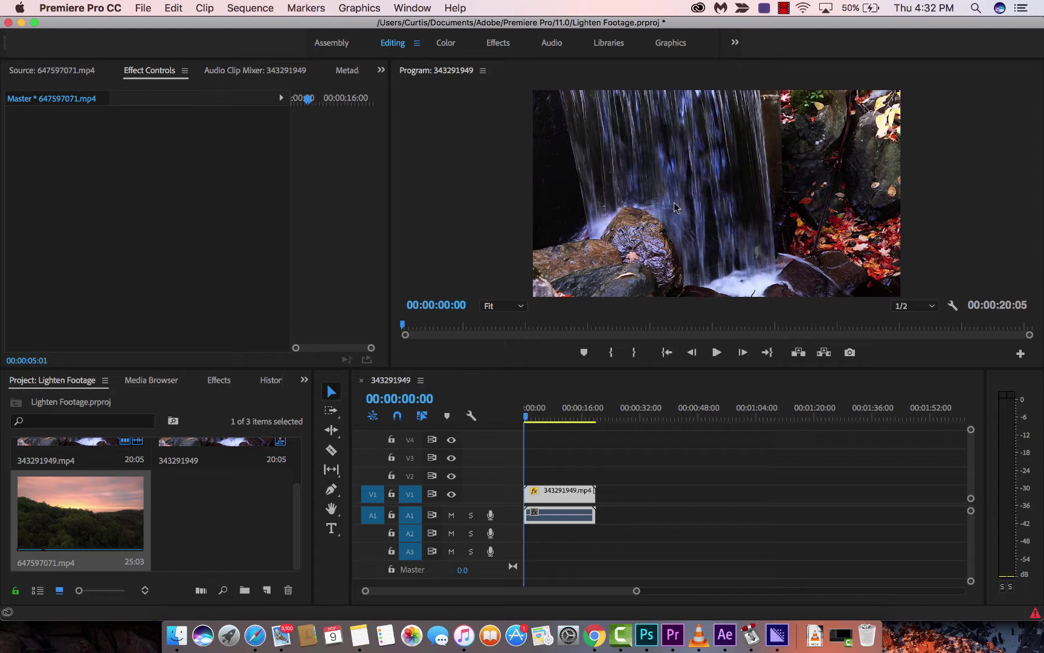
Select the waterfall clip to show its motion settings and scrub the playhead back to 0.
{"action": "left_click", "coordinate": [540, 417]}
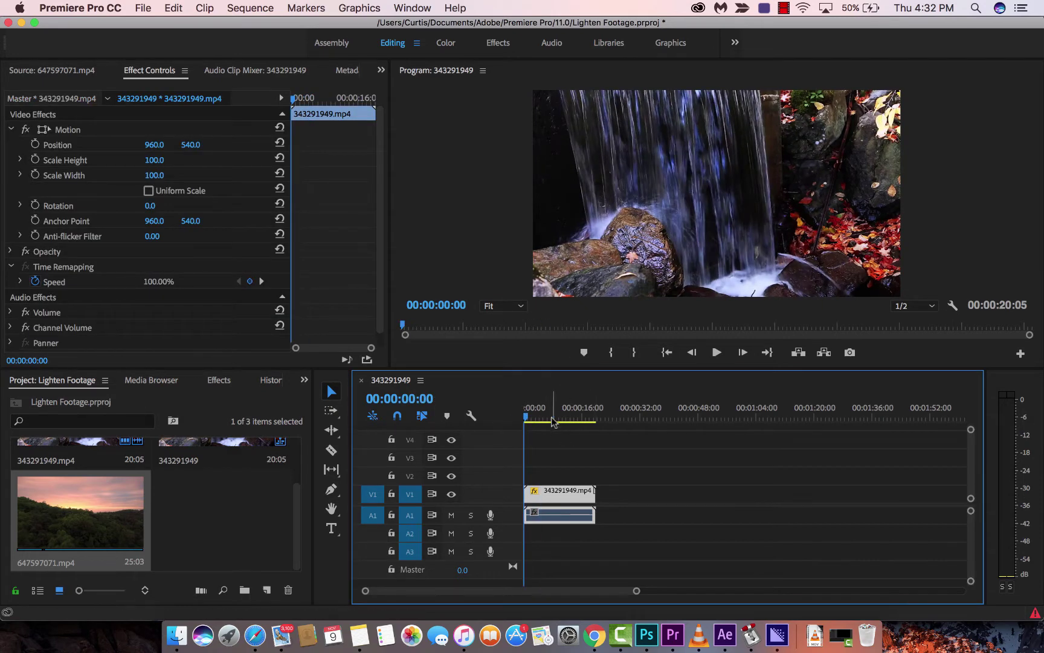
{"action": "left_click", "coordinate": [578, 419]}
{"action": "left_click_drag", "start_coordinate": [578, 420], "coordinate": [521, 425]}
Select the sunset clip 647597071.mp4 in the Project panel.
{"action": "left_click", "coordinate": [232, 492]}
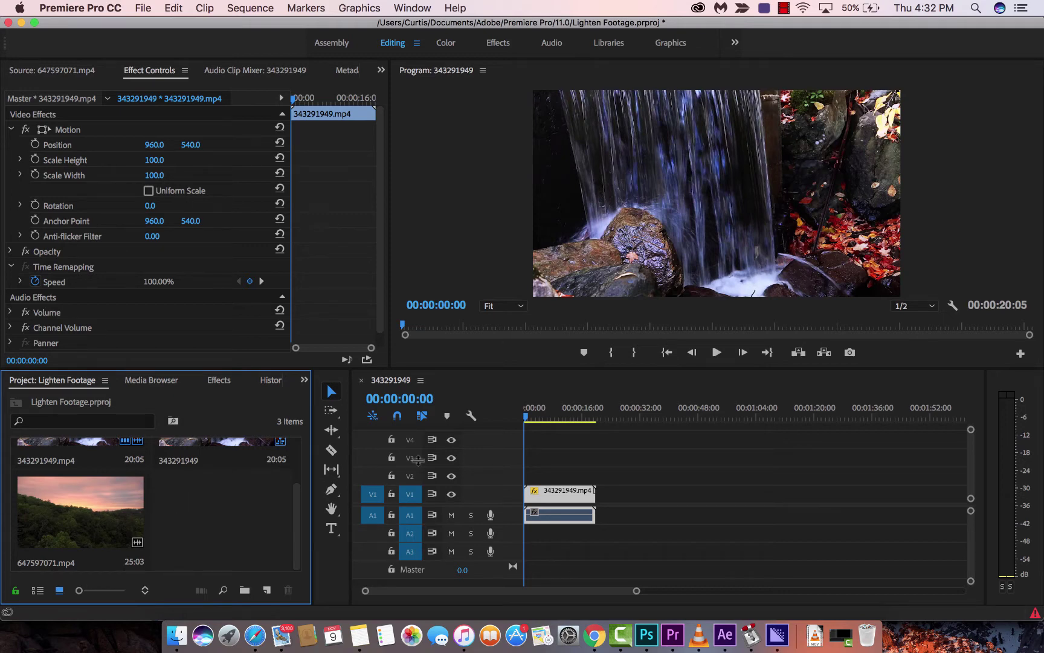
{"action": "left_click", "coordinate": [514, 417]}
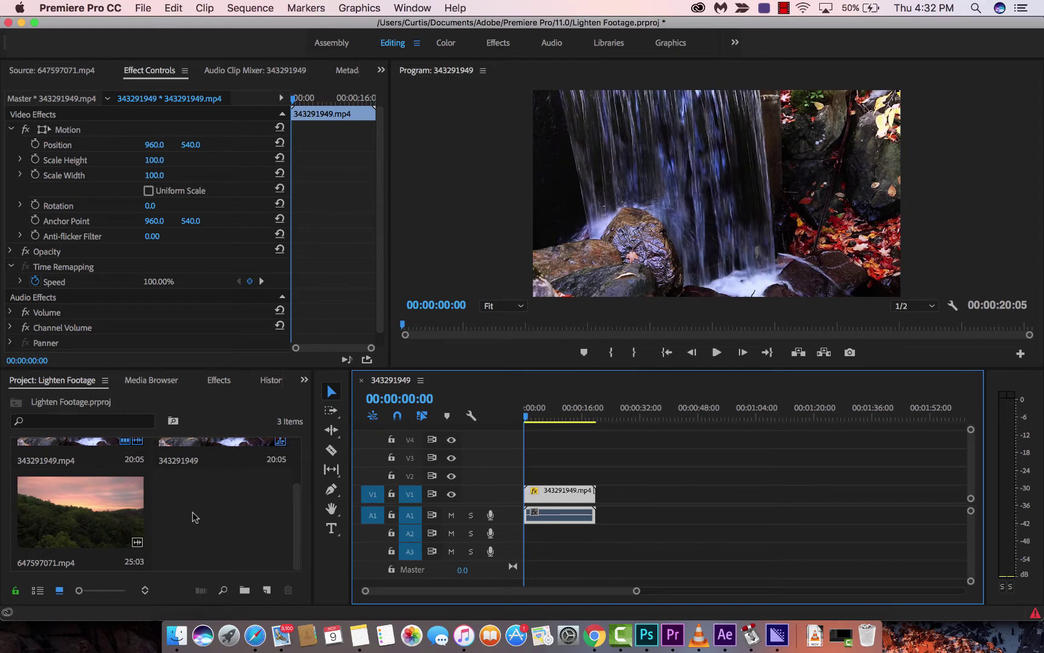
{"action": "left_click", "coordinate": [72, 506]}
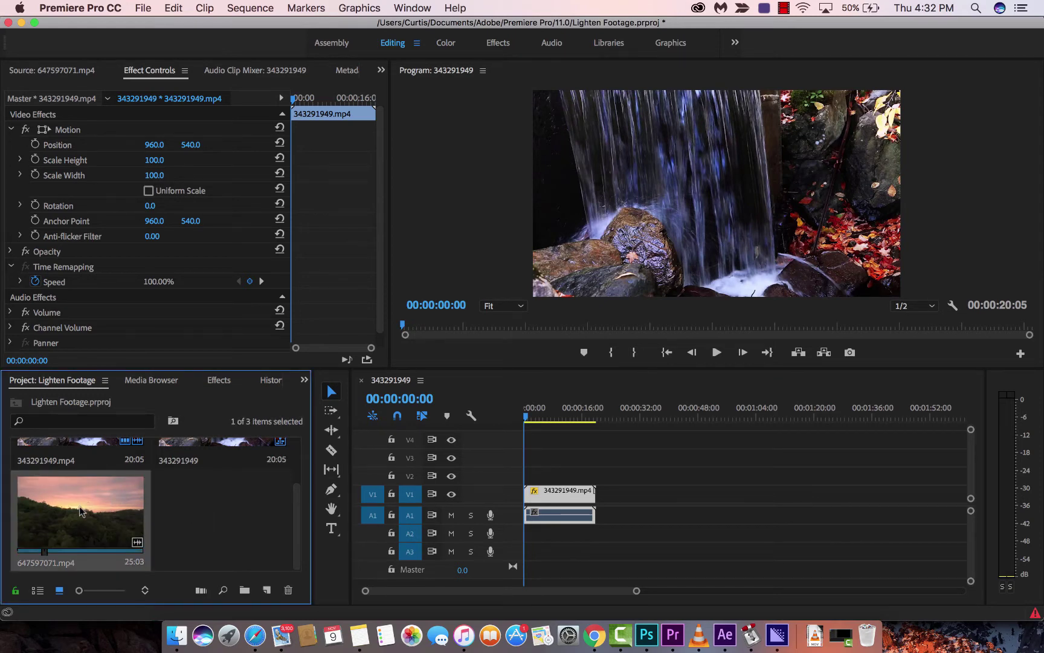
Drop 647597071.mp4 onto V2, trim its end to the waterfall's 20:05 length, and target V2.
{"action": "left_click_drag", "start_coordinate": [79, 511], "coordinate": [505, 486]}
{"action": "left_click", "coordinate": [597, 417]}
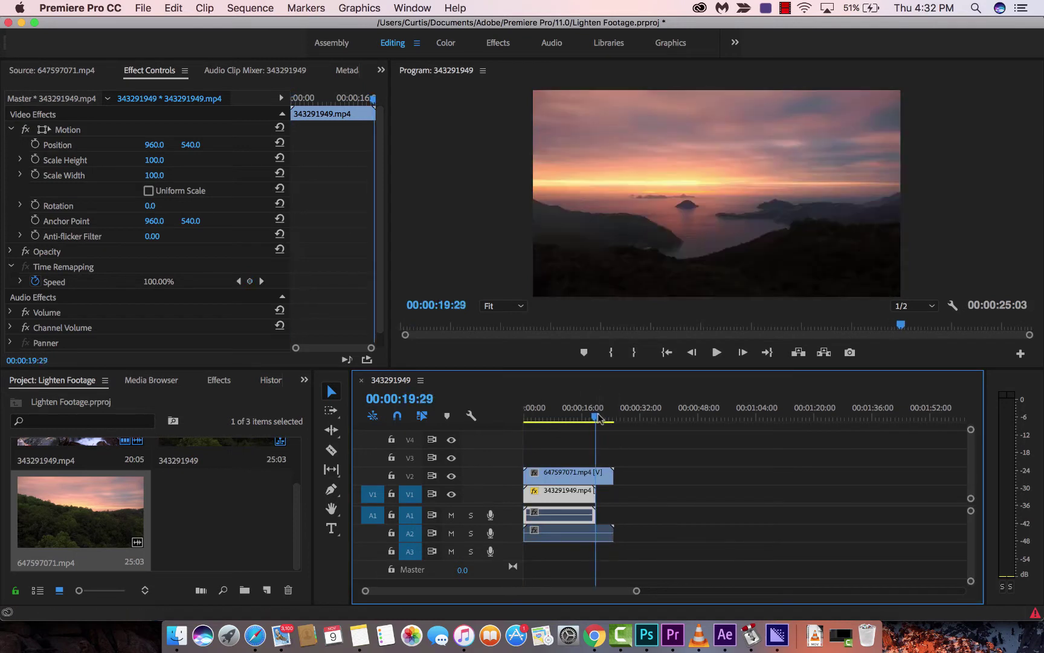
{"action": "left_click_drag", "start_coordinate": [599, 418], "coordinate": [600, 418]}
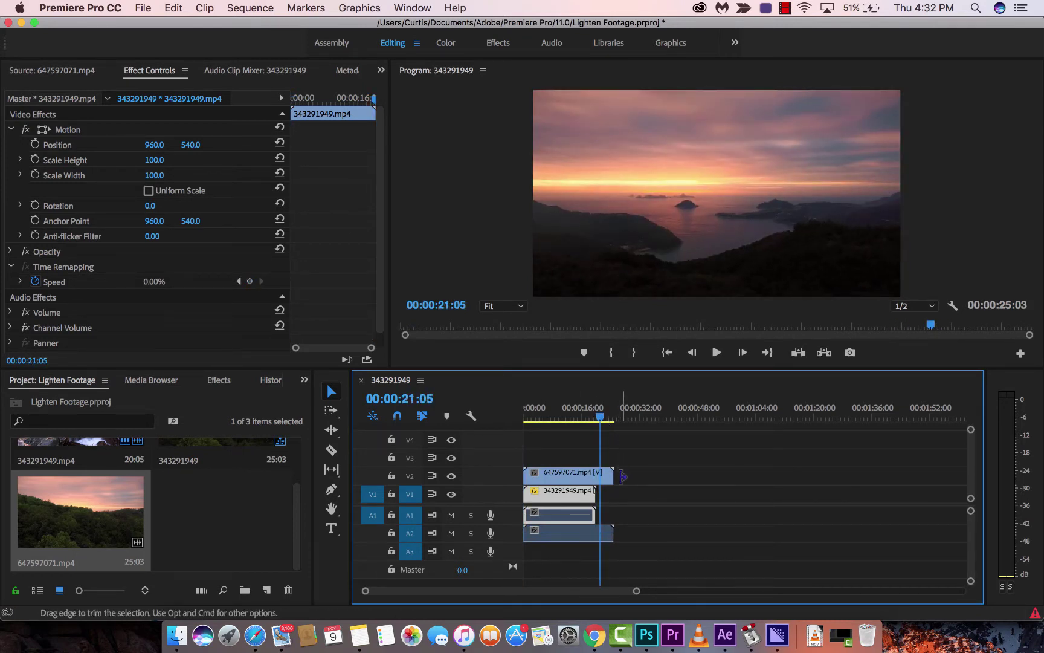
{"action": "left_click_drag", "start_coordinate": [613, 475], "coordinate": [596, 475]}
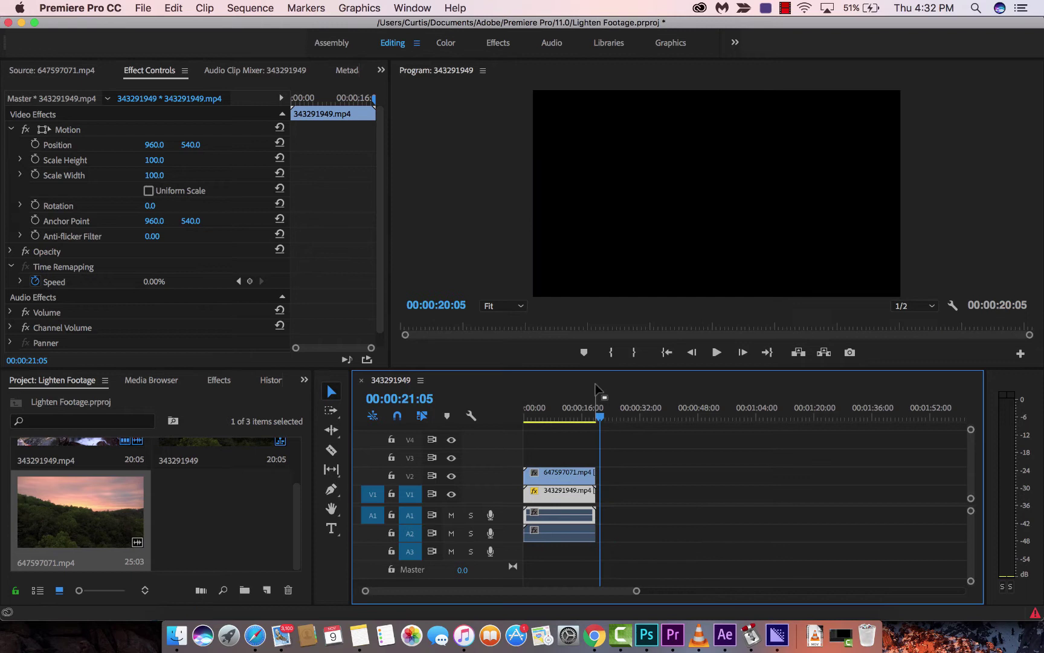
{"action": "left_click_drag", "start_coordinate": [602, 422], "coordinate": [547, 421]}
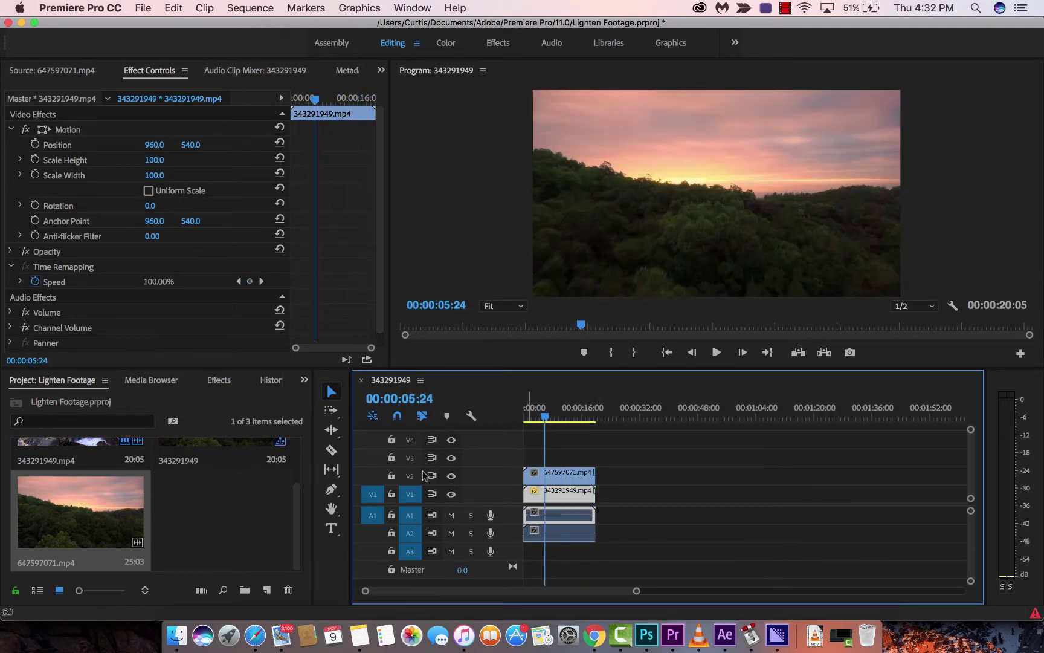
{"action": "left_click", "coordinate": [410, 476]}
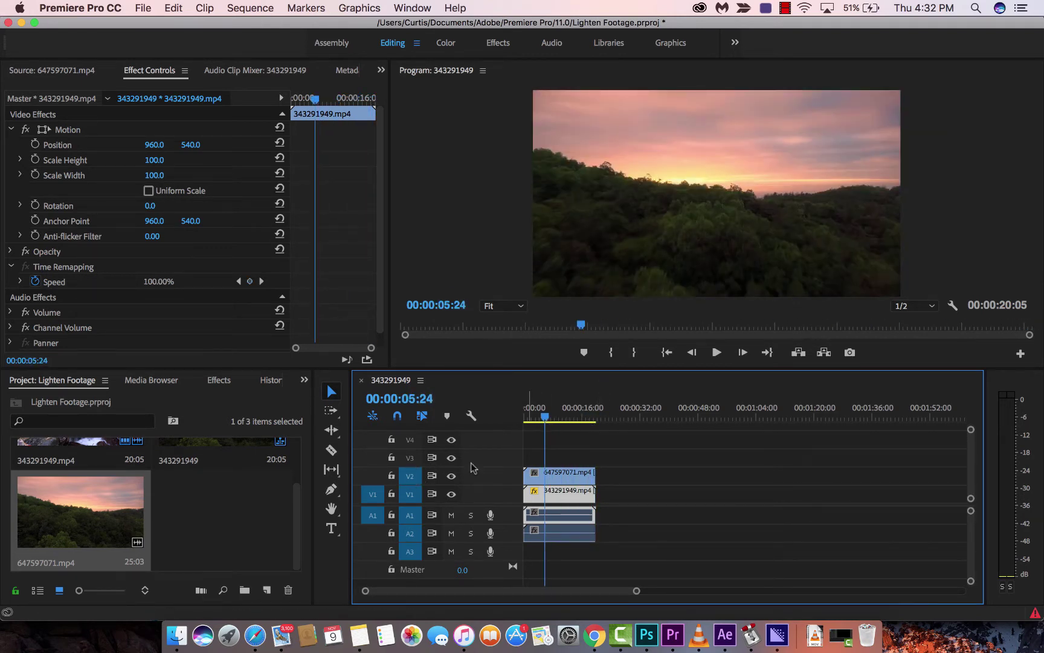
Select the V2 sunset clip and its Motion properties in Effect Controls.
{"action": "left_click", "coordinate": [560, 476]}
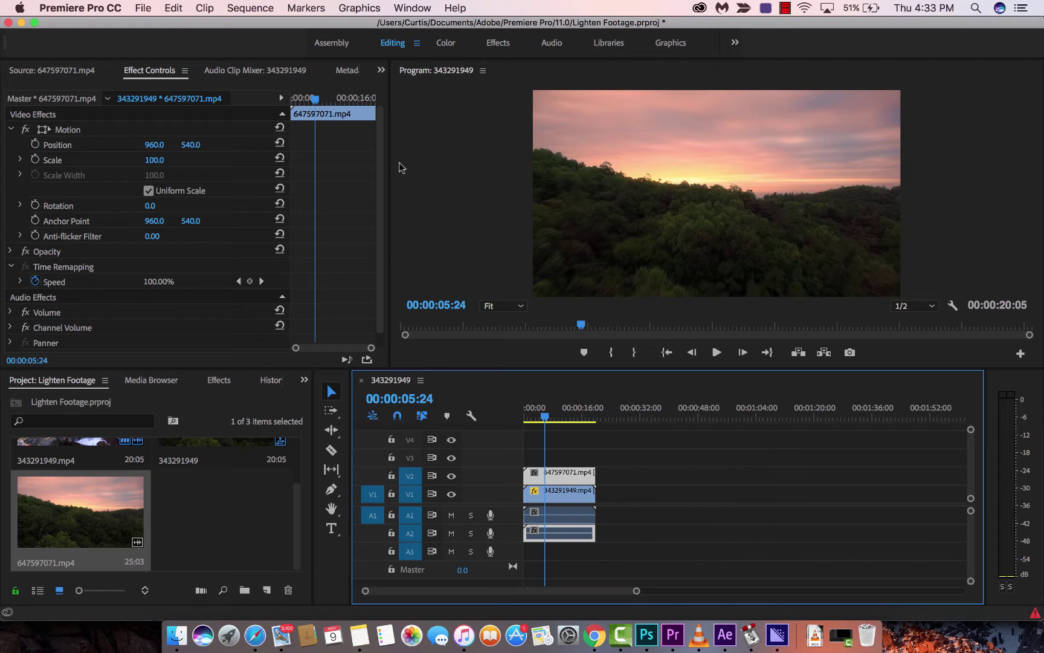
{"action": "left_click", "coordinate": [152, 77]}
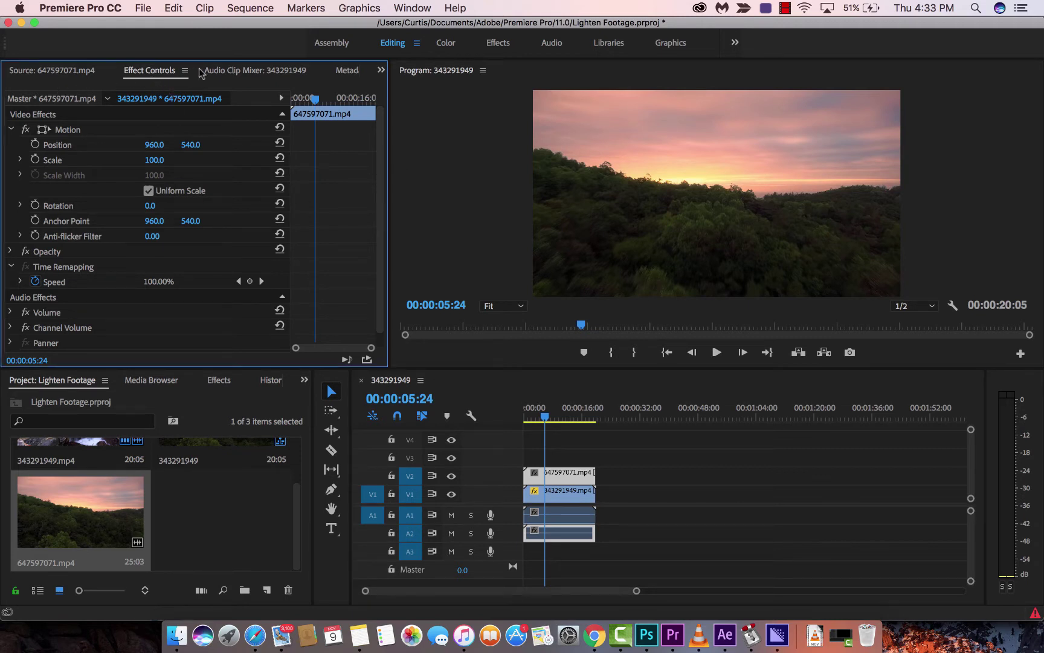
{"action": "left_click", "coordinate": [54, 129]}
Bring the Effects panel to the front via the Window menu.
{"action": "left_click", "coordinate": [226, 387]}
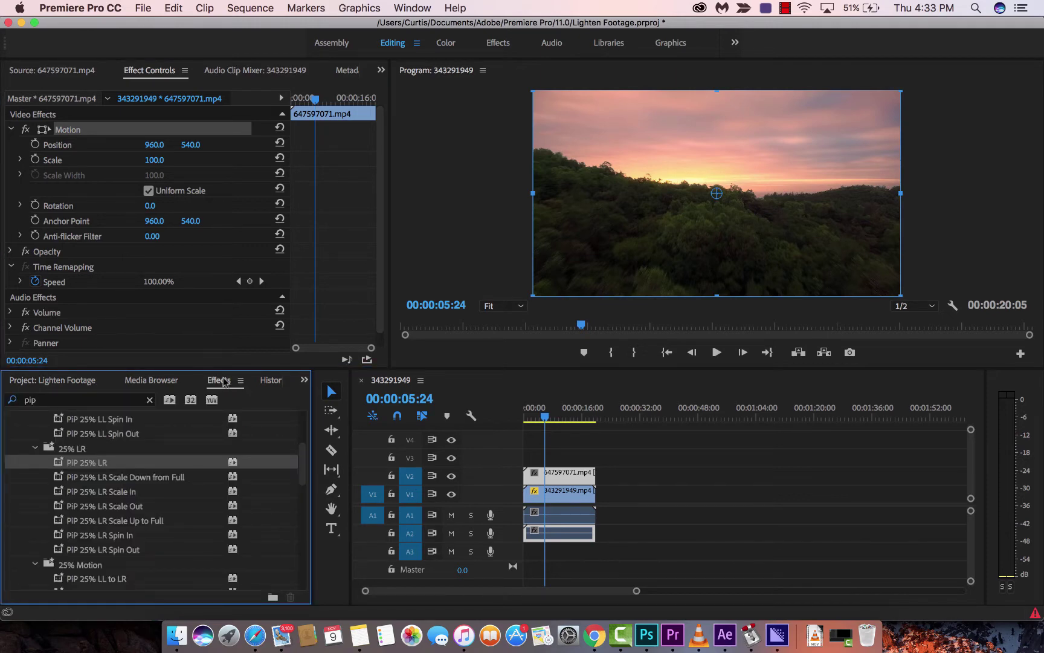
{"action": "left_click", "coordinate": [425, 6]}
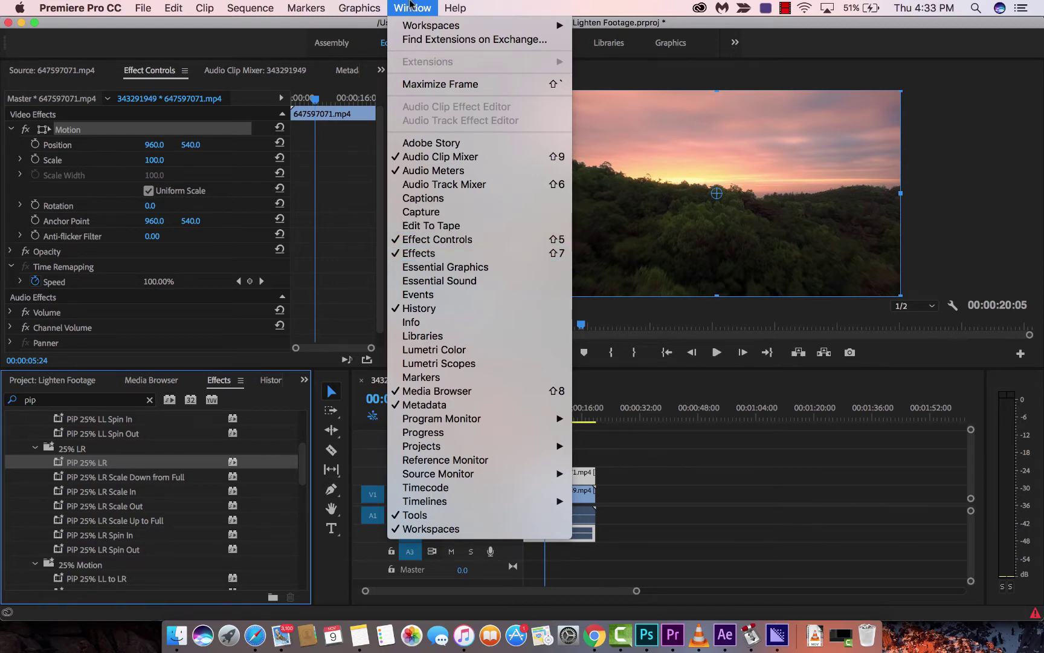
{"action": "left_click", "coordinate": [438, 253]}
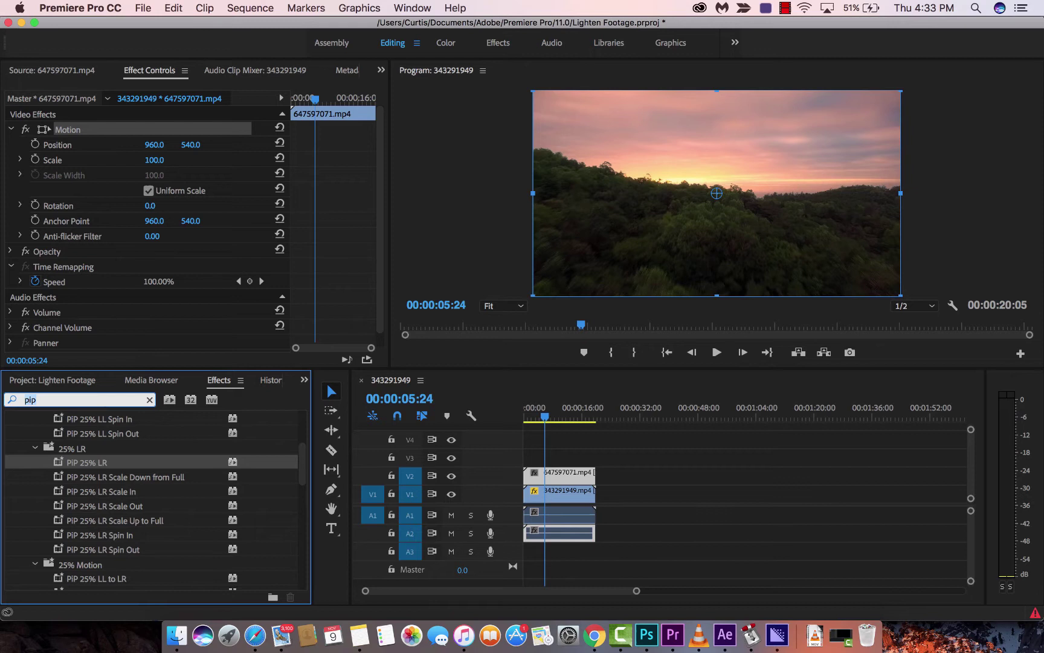
Replace the Effects search text with 'pip'.
{"action": "double_click", "coordinate": [99, 399]}
{"action": "key", "text": "BackSpace"}
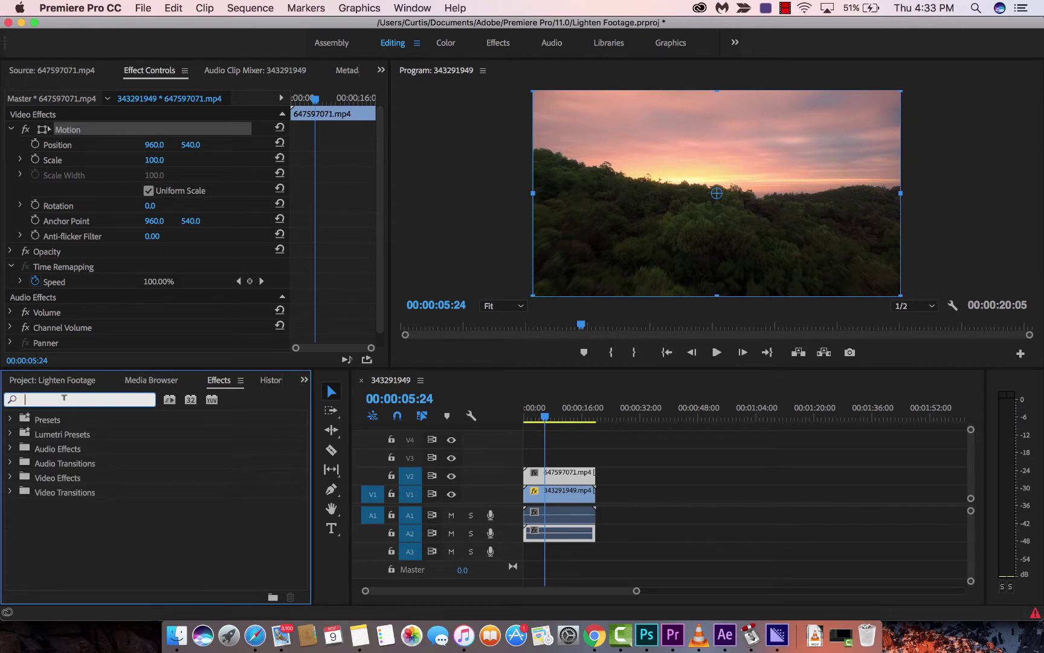
{"action": "type", "text": "pip"}
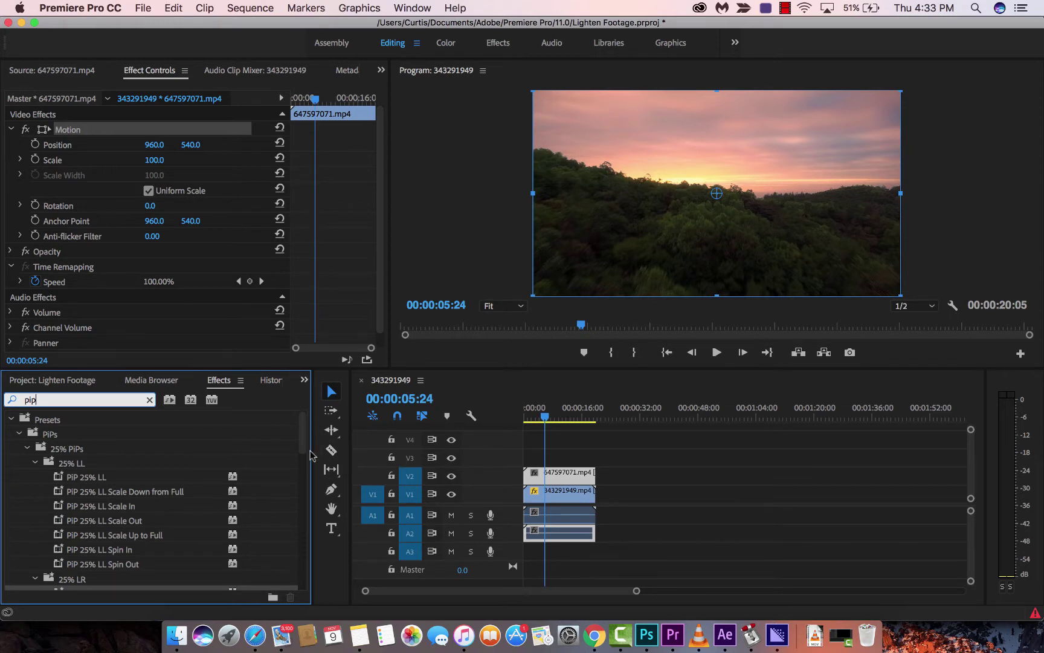
{"action": "left_click_drag", "start_coordinate": [304, 446], "coordinate": [305, 446]}
Scroll the PiPs presets down to the 25% LR folder and the PiP 25% LR preset.
{"action": "left_click", "coordinate": [20, 434]}
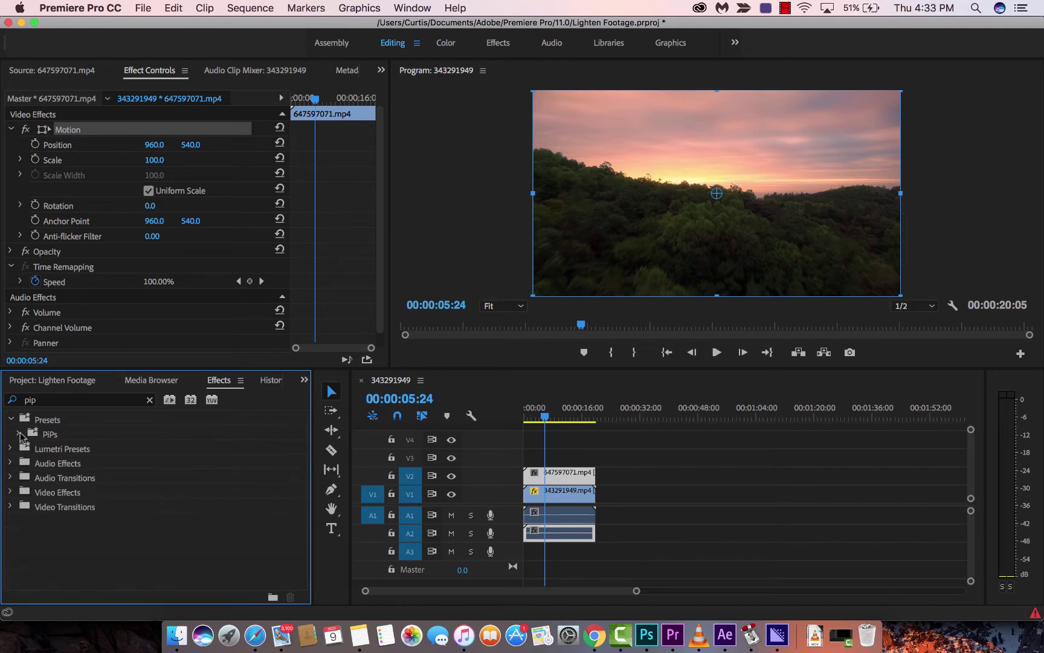
{"action": "left_click", "coordinate": [20, 434]}
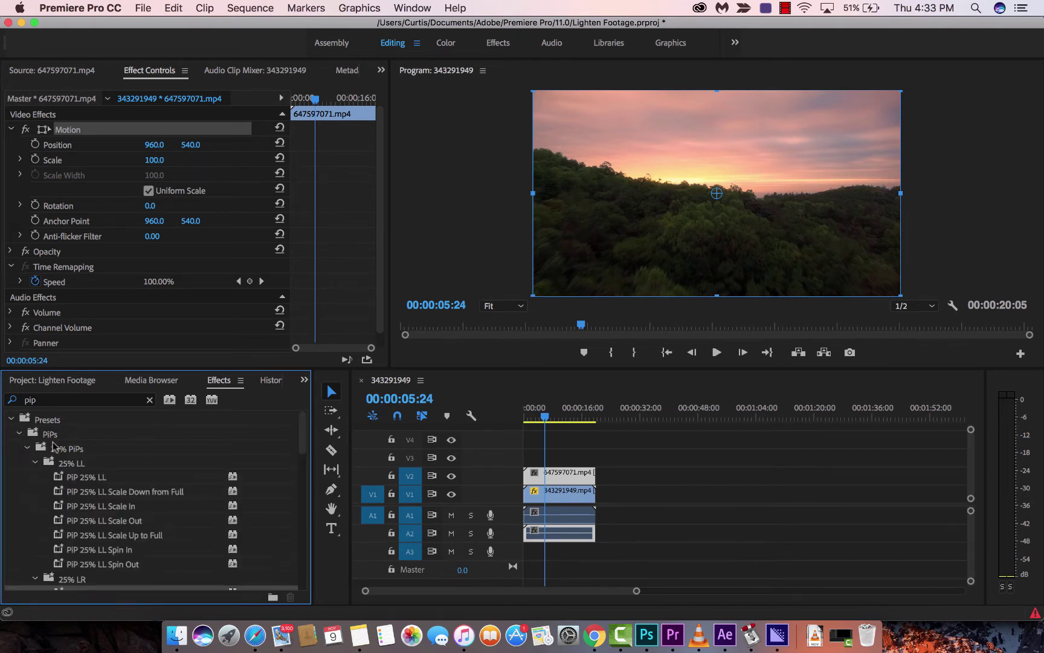
{"action": "scroll", "coordinate": [59, 464], "scroll_direction": "down", "scroll_amount": 2}
{"action": "scroll", "coordinate": [59, 463], "scroll_direction": "up", "scroll_amount": 1}
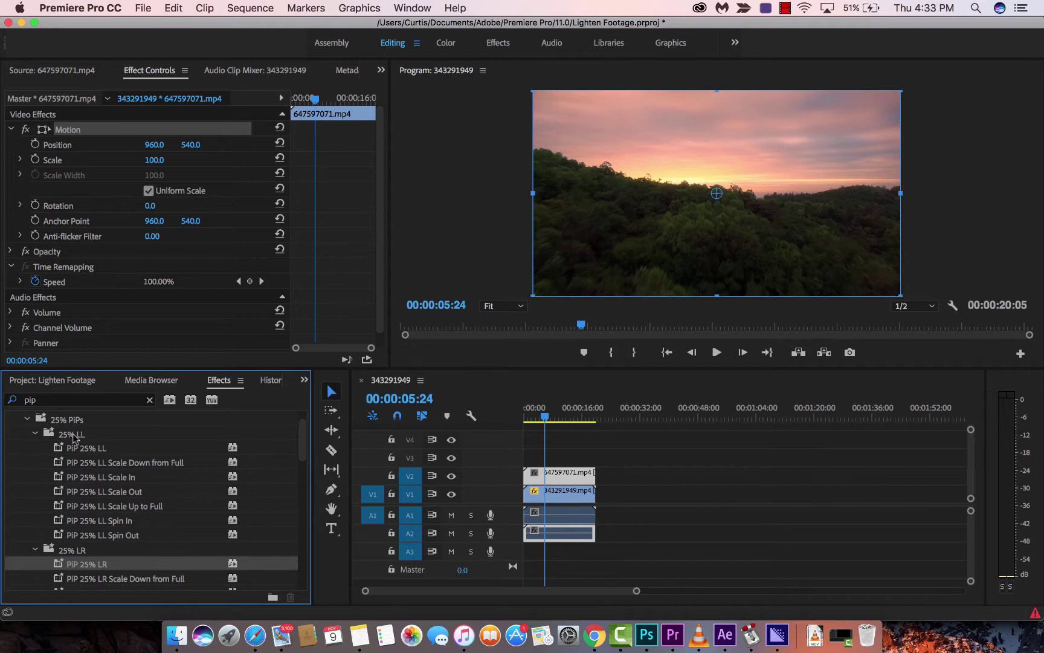
{"action": "scroll", "coordinate": [84, 436], "scroll_direction": "down", "scroll_amount": 1}
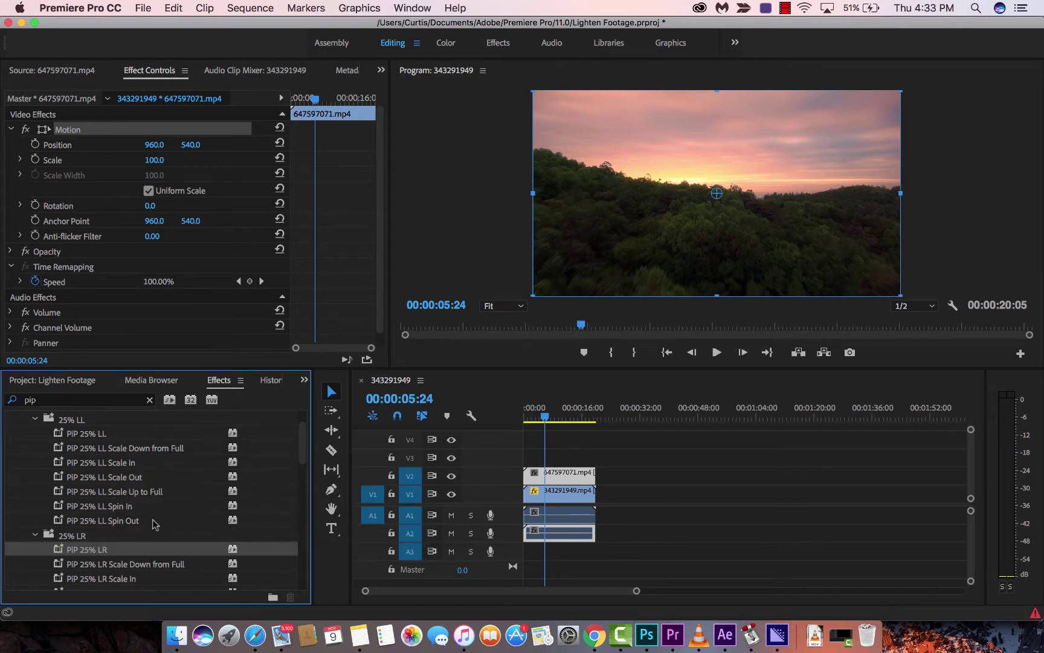
{"action": "scroll", "coordinate": [155, 525], "scroll_direction": "down", "scroll_amount": 5}
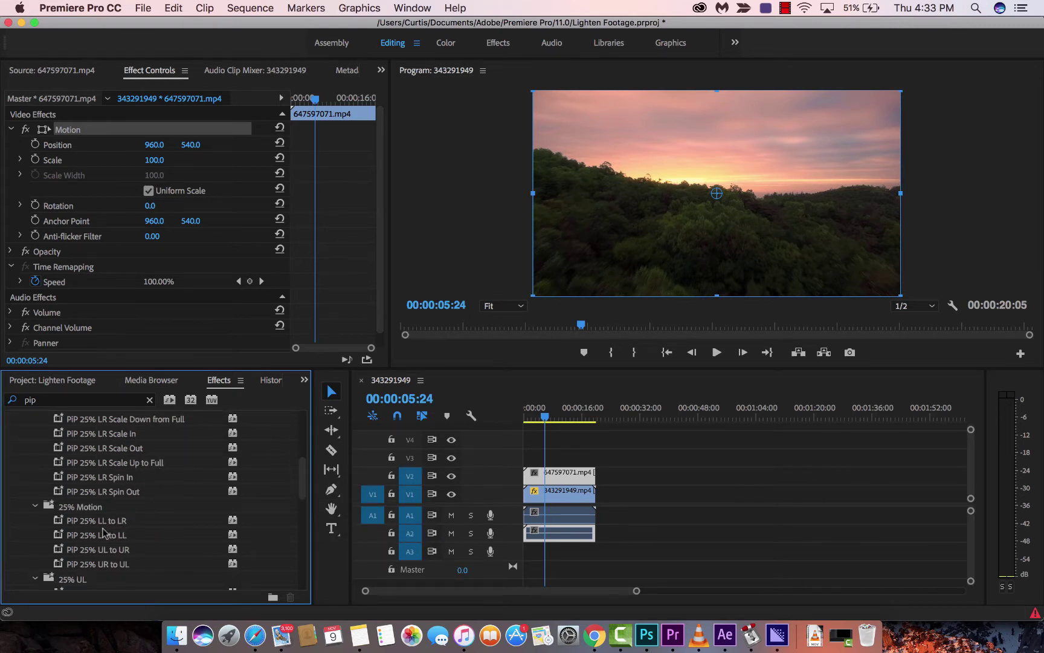
{"action": "scroll", "coordinate": [113, 532], "scroll_direction": "down", "scroll_amount": 4}
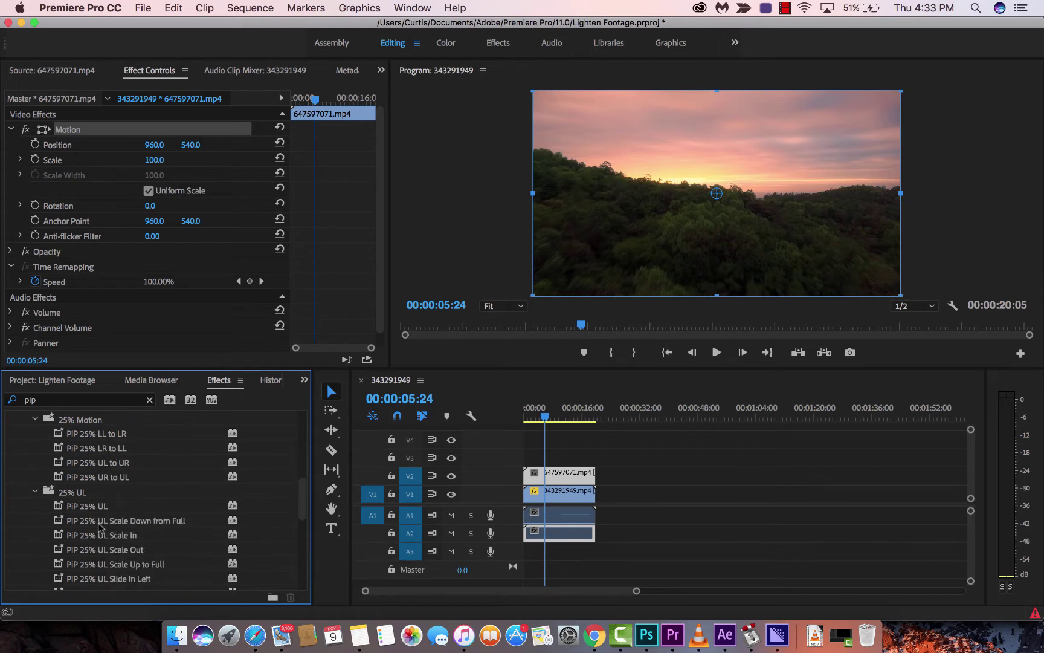
{"action": "scroll", "coordinate": [79, 511], "scroll_direction": "down", "scroll_amount": 6}
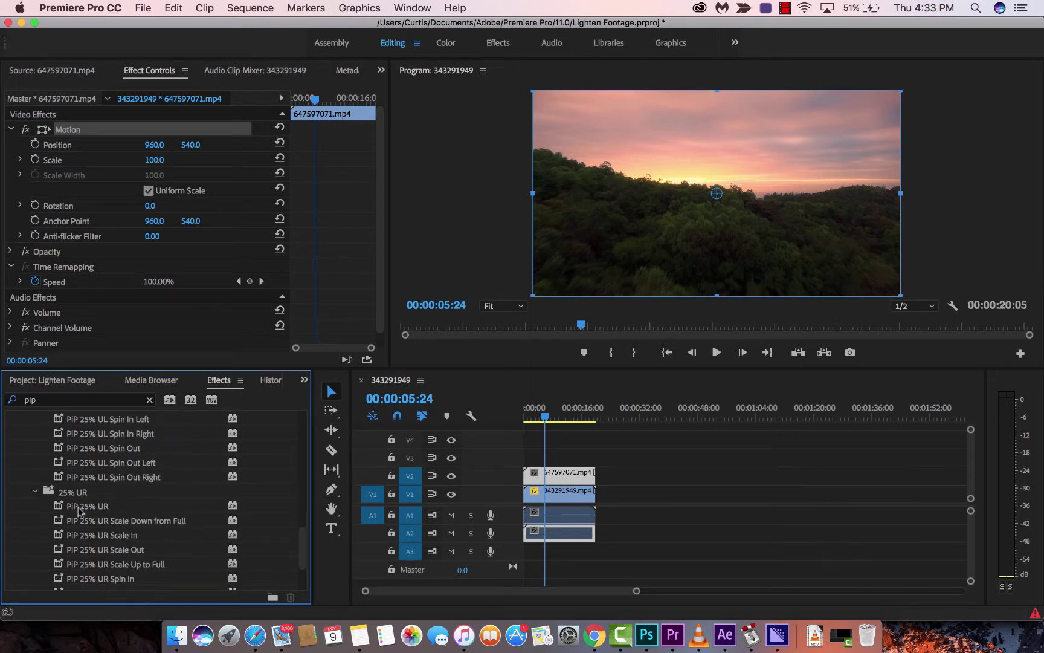
{"action": "scroll", "coordinate": [83, 506], "scroll_direction": "up", "scroll_amount": 8}
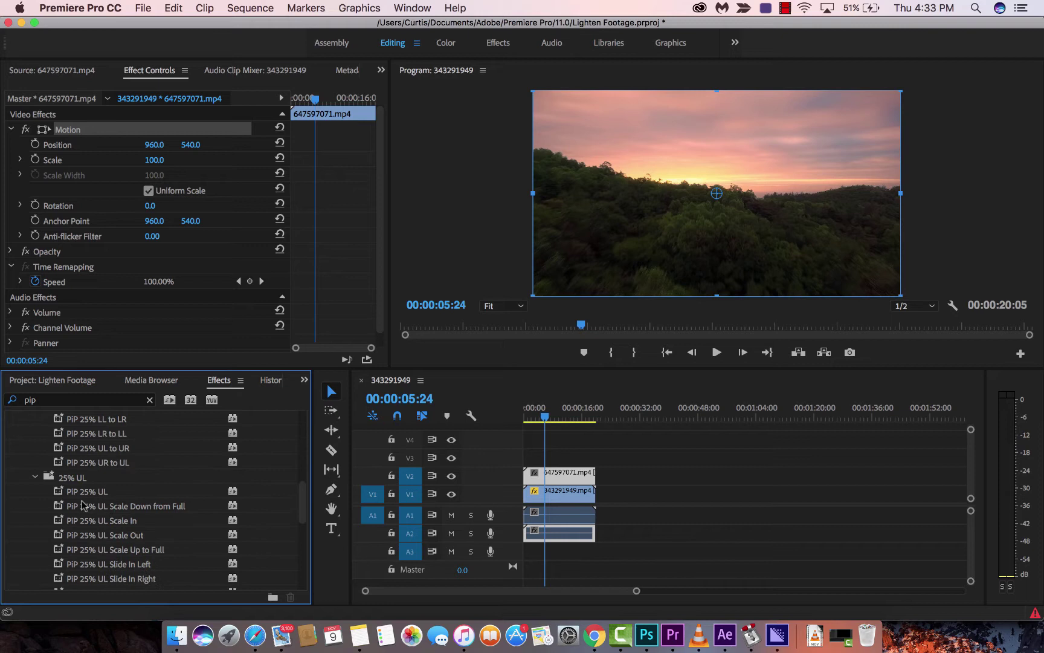
{"action": "scroll", "coordinate": [83, 506], "scroll_direction": "up", "scroll_amount": 8}
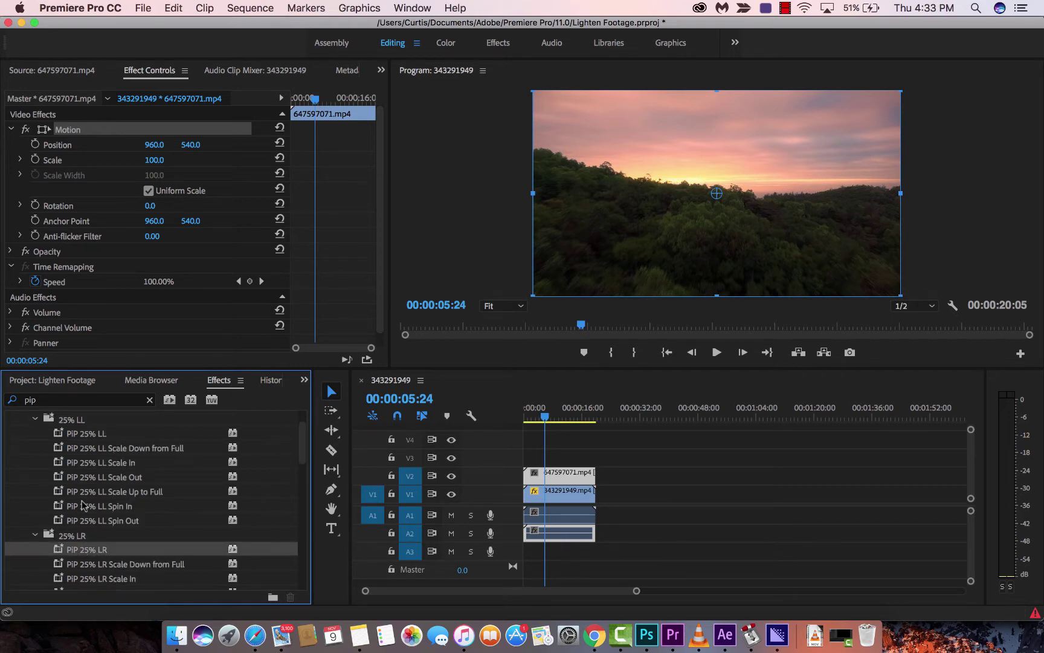
{"action": "scroll", "coordinate": [85, 507], "scroll_direction": "down", "scroll_amount": 3}
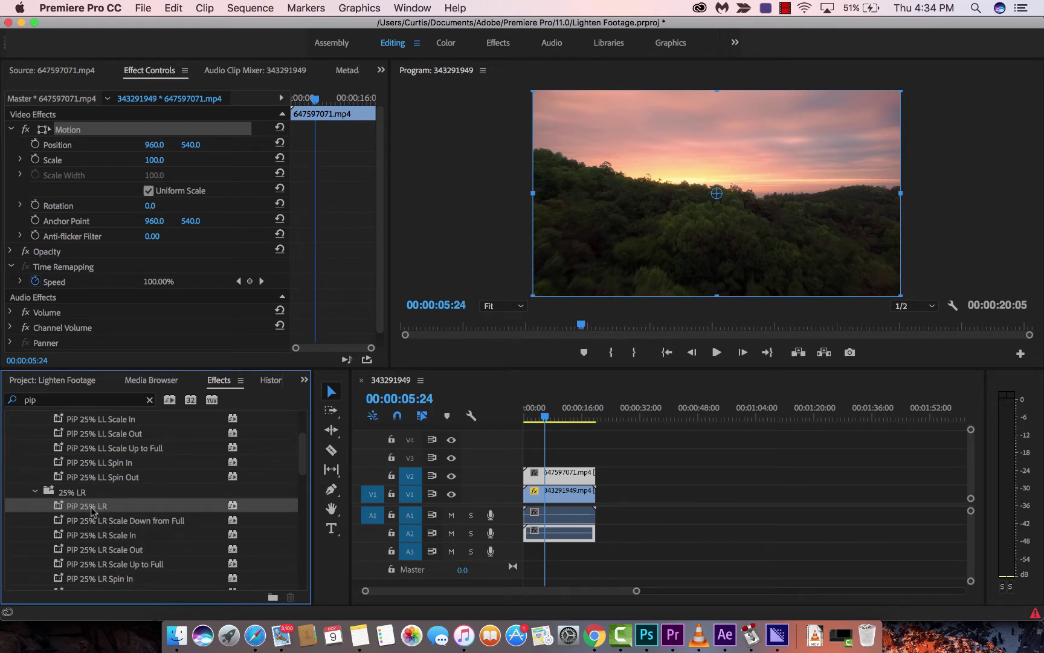
Apply PiP 25% LR to the sunset clip and nudge the Scale 25 inset to 1483.3, 831.2.
{"action": "left_click_drag", "start_coordinate": [91, 511], "coordinate": [568, 476]}
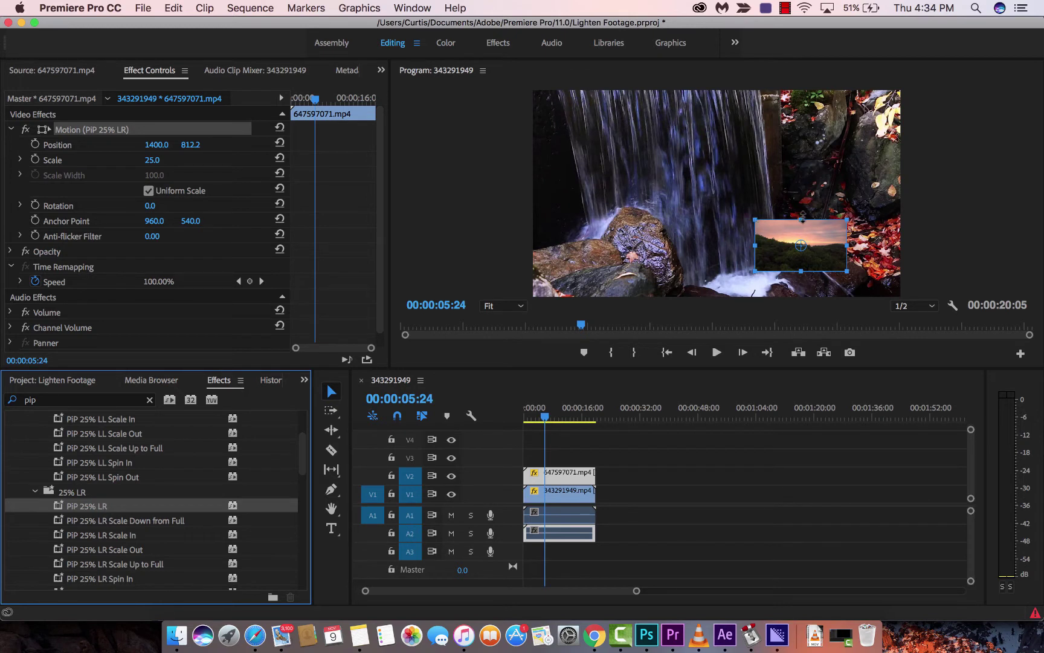
{"action": "left_click", "coordinate": [804, 219]}
{"action": "mouse_move", "coordinate": [803, 219]}
{"action": "left_mouse_down"}
{"action": "mouse_move", "coordinate": [804, 190]}
{"action": "mouse_move", "coordinate": [805, 214]}
{"action": "left_mouse_up"}
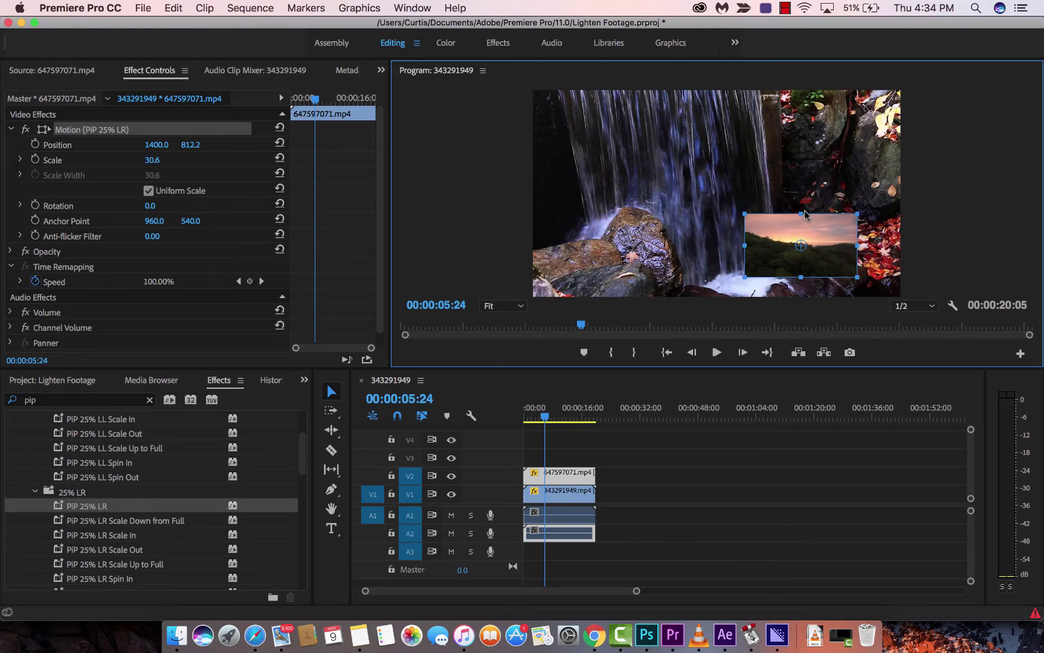
{"action": "key", "text": "super+z"}
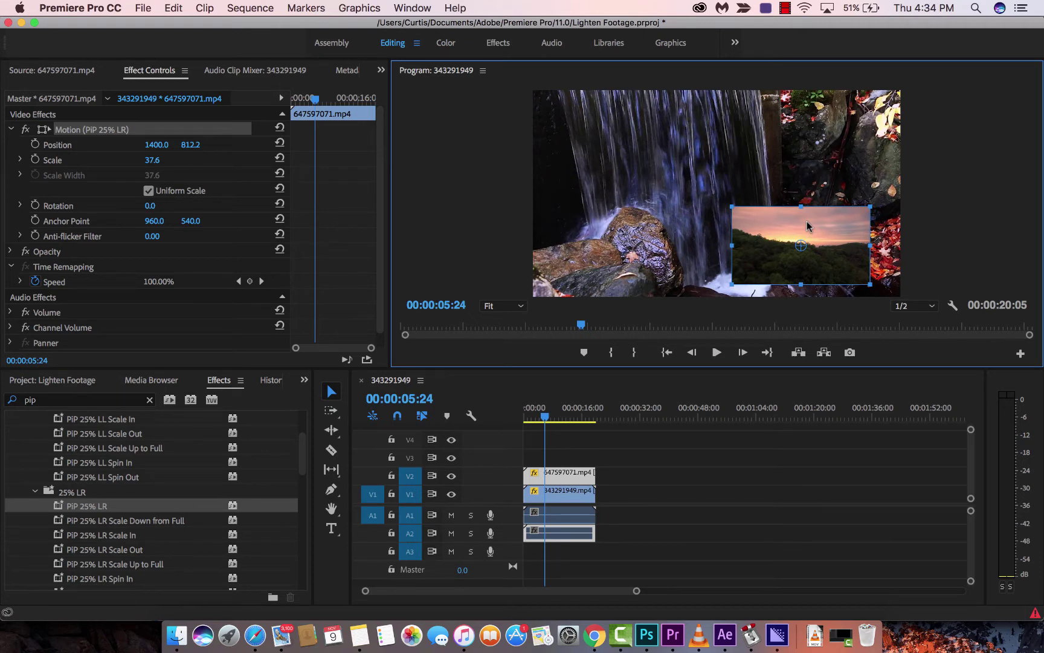
{"action": "key", "text": "super+z"}
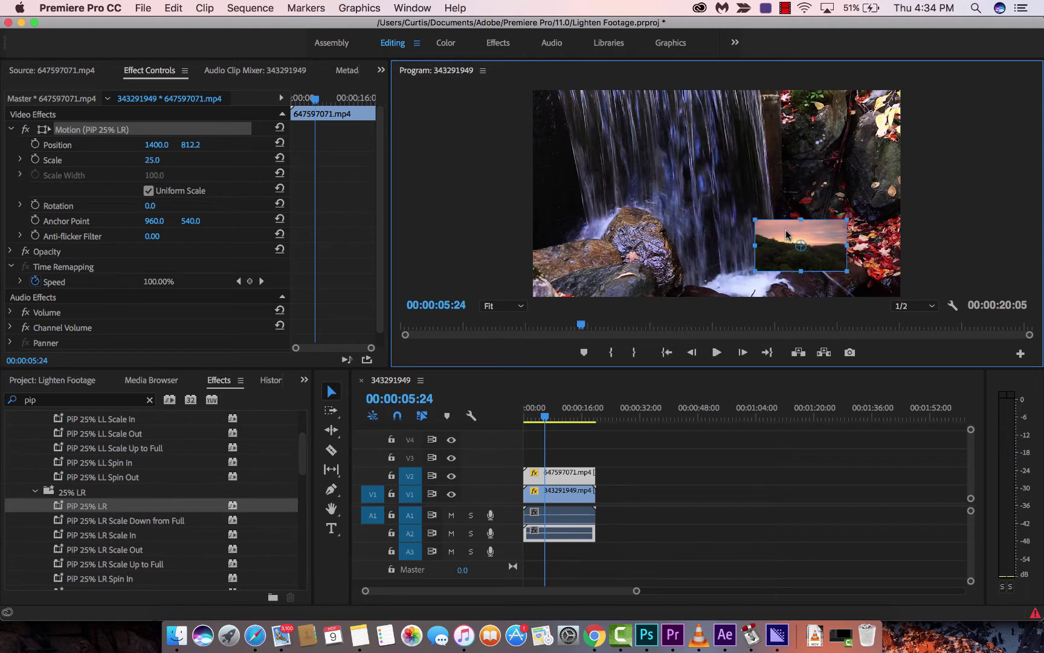
{"action": "left_click_drag", "start_coordinate": [785, 230], "coordinate": [801, 234]}
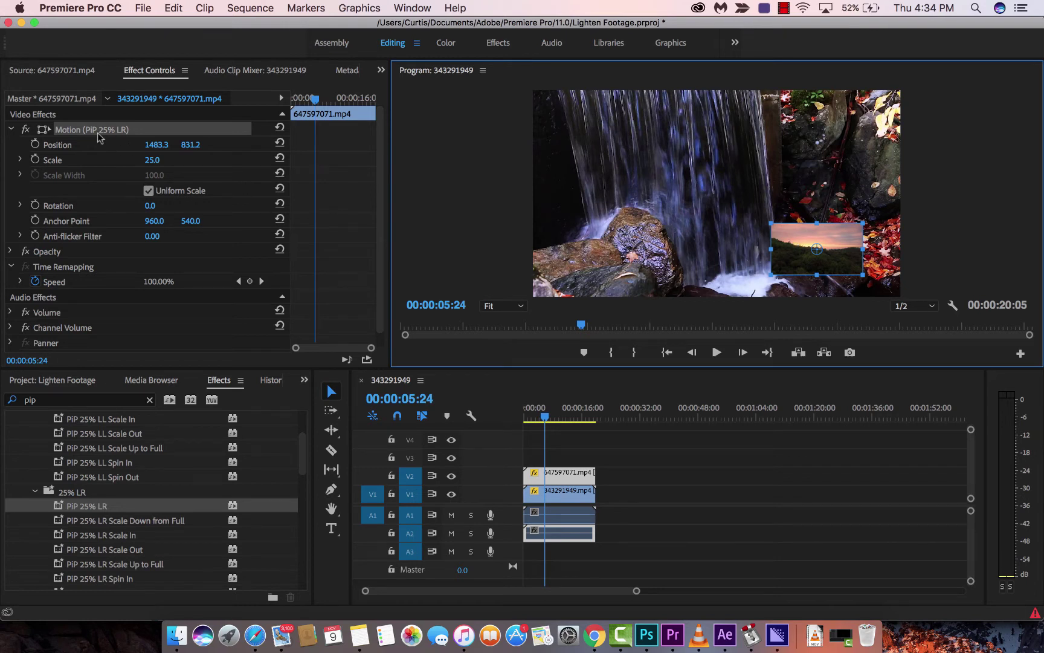
Turn off Uniform Scale in the sunset inset's Motion settings.
{"action": "left_click", "coordinate": [72, 131]}
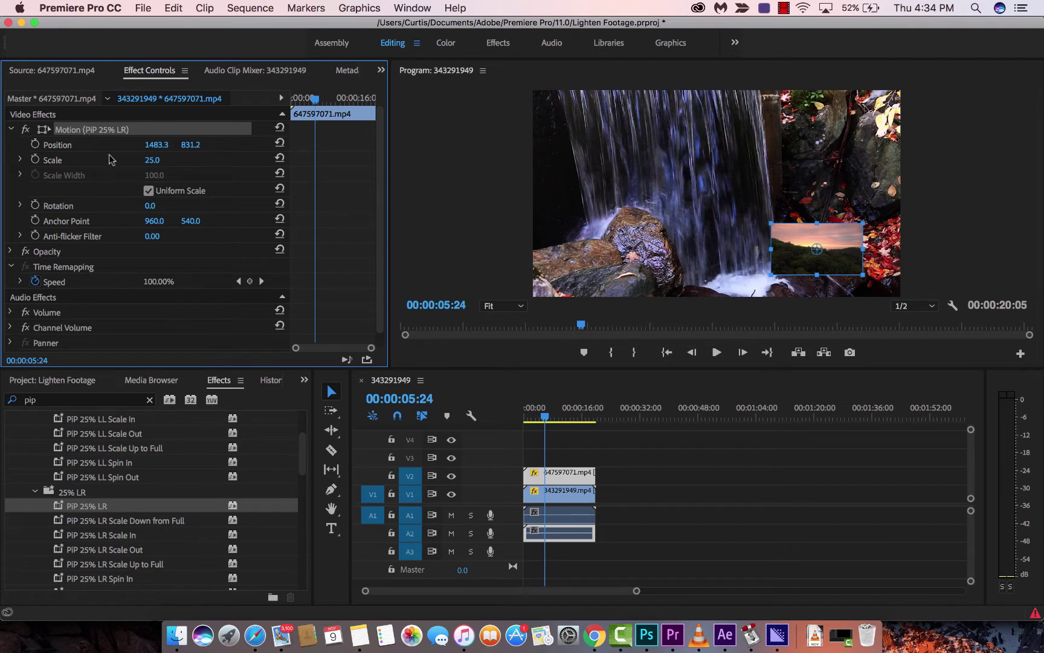
{"action": "left_click", "coordinate": [149, 191]}
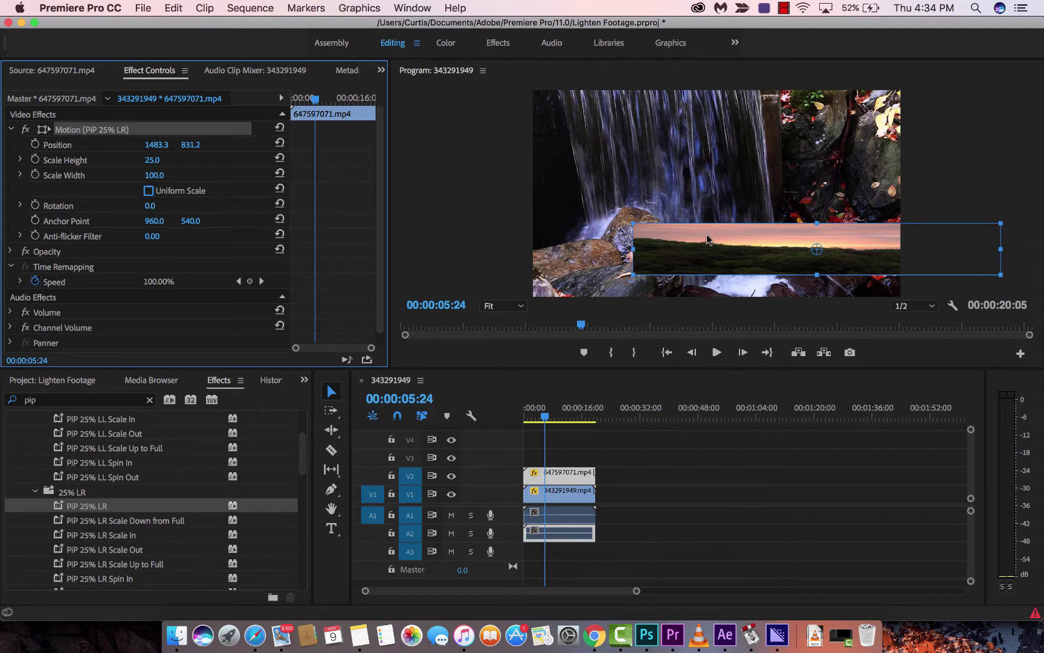
{"action": "key", "text": "super+z"}
{"action": "left_click", "coordinate": [148, 191]}
Scale the inset to 38.3 height and 36.9 width, move it to 1430.3, 766.8, then return to the start.
{"action": "left_click_drag", "start_coordinate": [816, 224], "coordinate": [796, 224]}
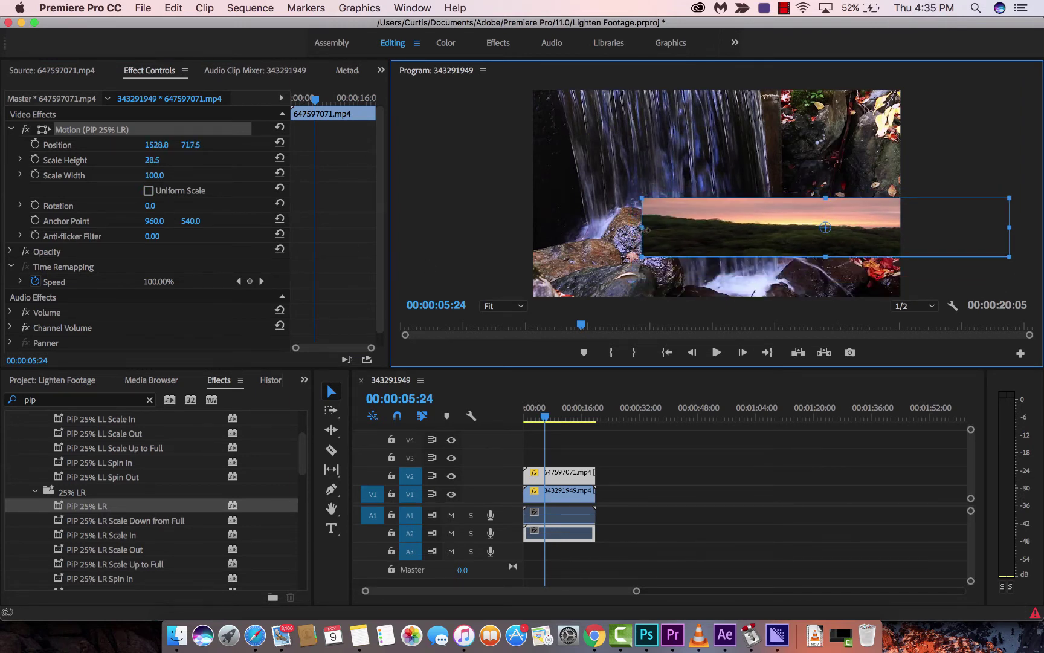
{"action": "left_click_drag", "start_coordinate": [645, 230], "coordinate": [757, 238]}
{"action": "mouse_move", "coordinate": [826, 195]}
{"action": "left_mouse_down"}
{"action": "mouse_move", "coordinate": [825, 158]}
{"action": "mouse_move", "coordinate": [825, 192]}
{"action": "left_mouse_up"}
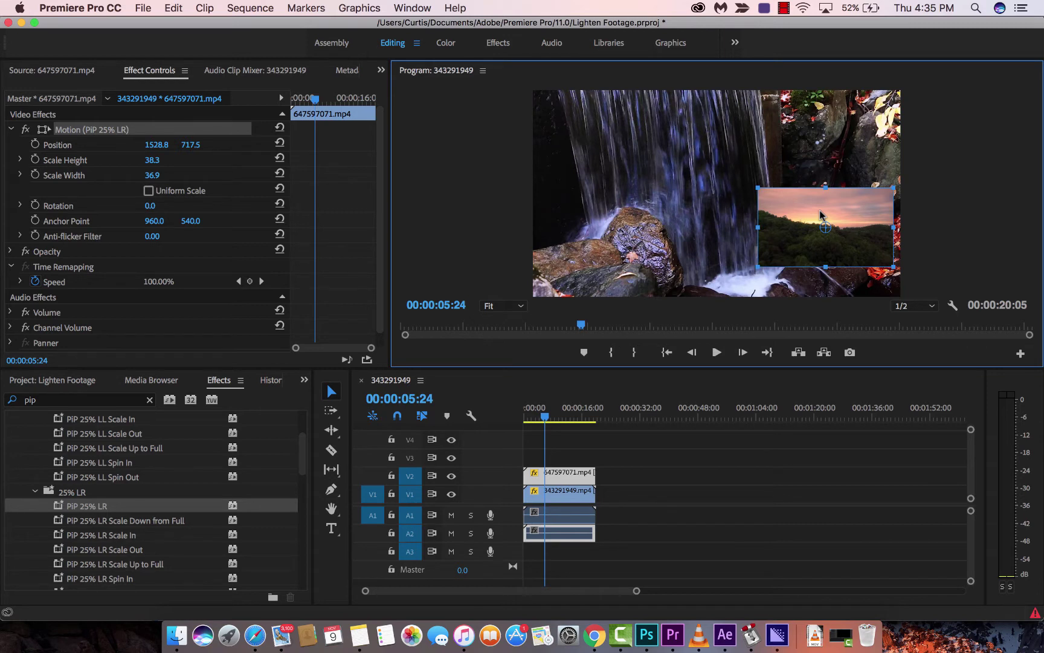
{"action": "mouse_move", "coordinate": [805, 226]}
{"action": "left_mouse_down"}
{"action": "mouse_move", "coordinate": [781, 231]}
{"action": "mouse_move", "coordinate": [789, 234]}
{"action": "left_mouse_up"}
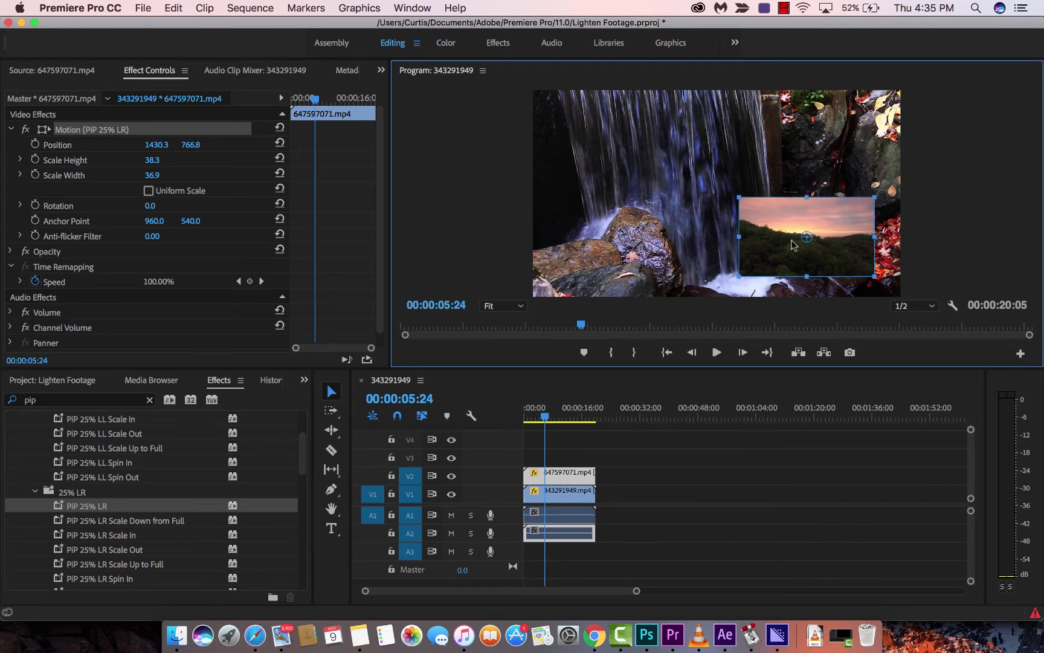
{"action": "left_click", "coordinate": [547, 426]}
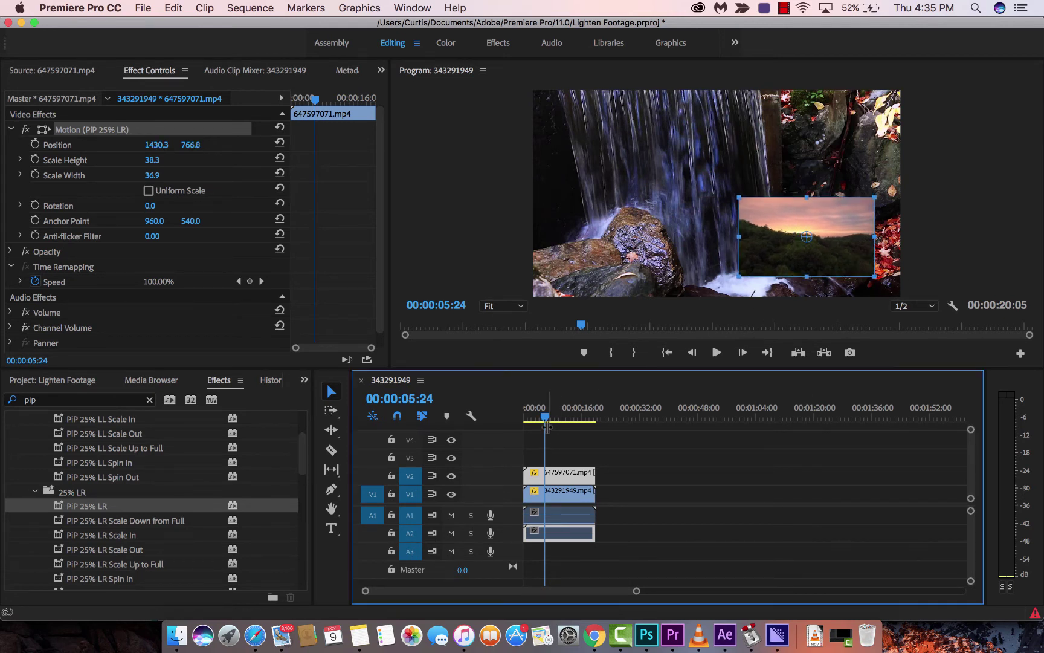
{"action": "key", "text": "Home"}
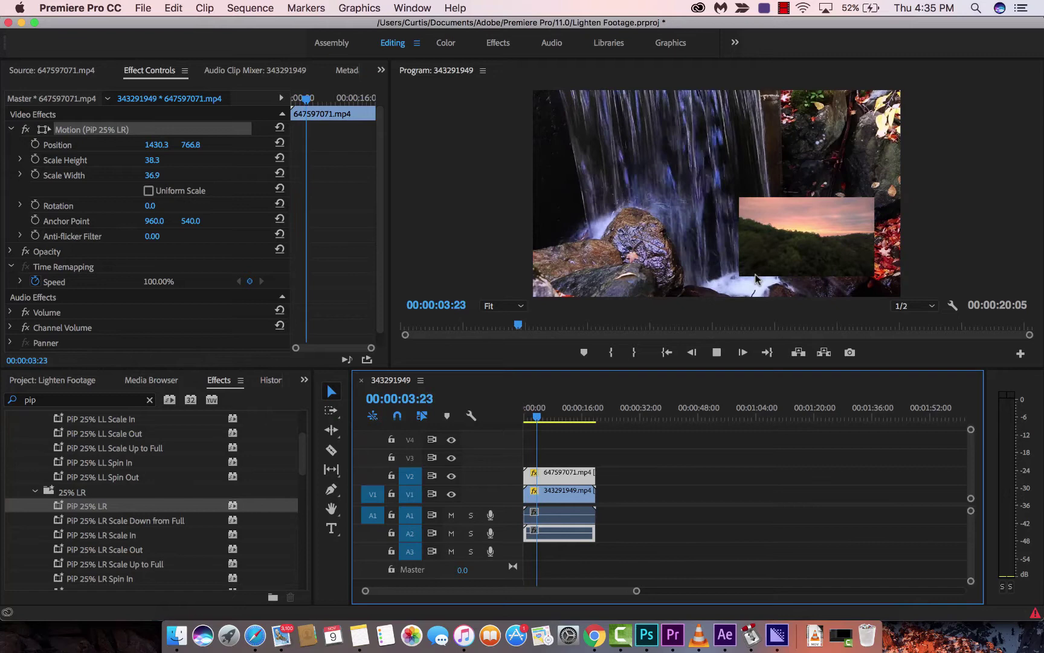
Delete the sunset clip from V2 and clear the 'pip' effects search.
{"action": "left_click", "coordinate": [565, 458]}
{"action": "left_click", "coordinate": [567, 477]}
{"action": "key", "text": "Delete"}
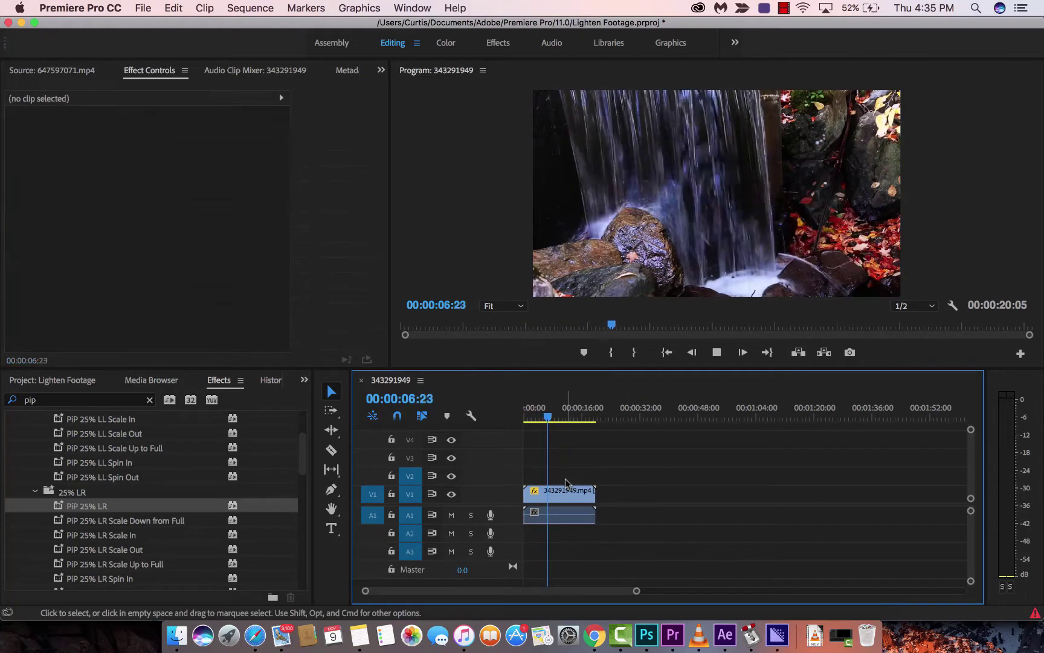
{"action": "left_click", "coordinate": [150, 399]}
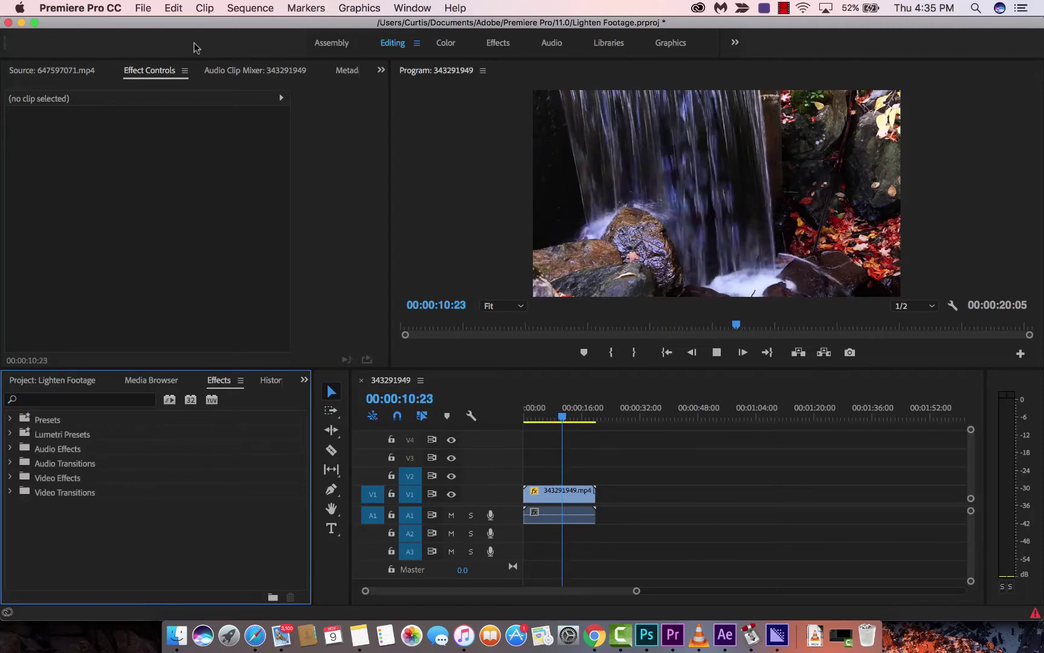
{"action": "left_click", "coordinate": [60, 72]}
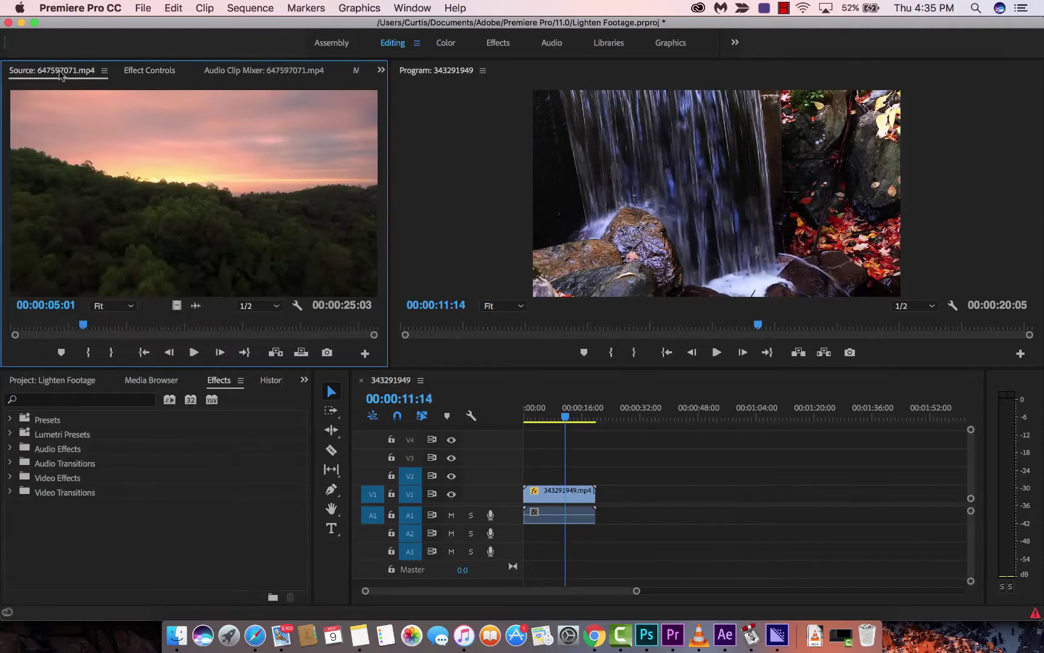
{"action": "left_click", "coordinate": [150, 71]}
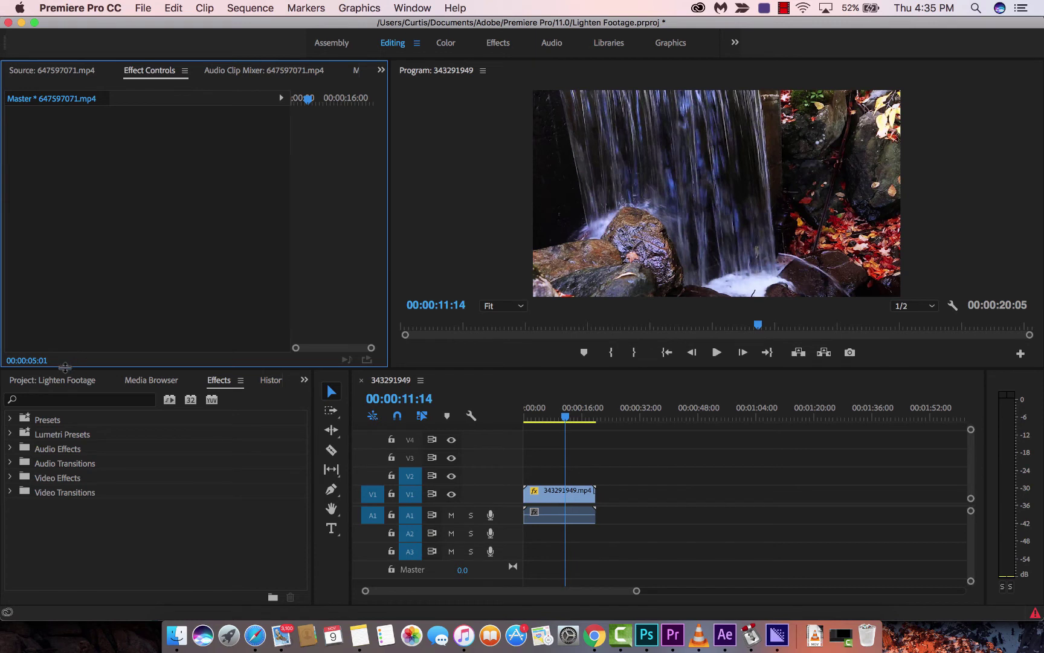
{"action": "left_click", "coordinate": [61, 380]}
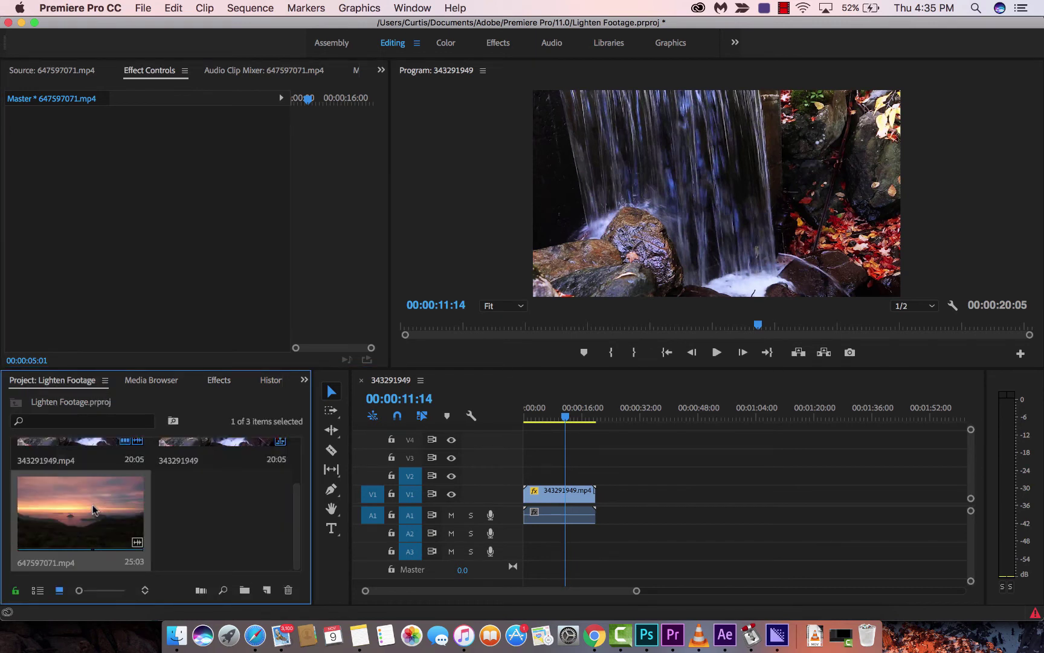
Place a fresh sunset clip on V2, trim it 3 seconds shorter, and scale it to 35%.
{"action": "left_click_drag", "start_coordinate": [121, 511], "coordinate": [535, 476]}
{"action": "left_click_drag", "start_coordinate": [614, 475], "coordinate": [596, 475]}
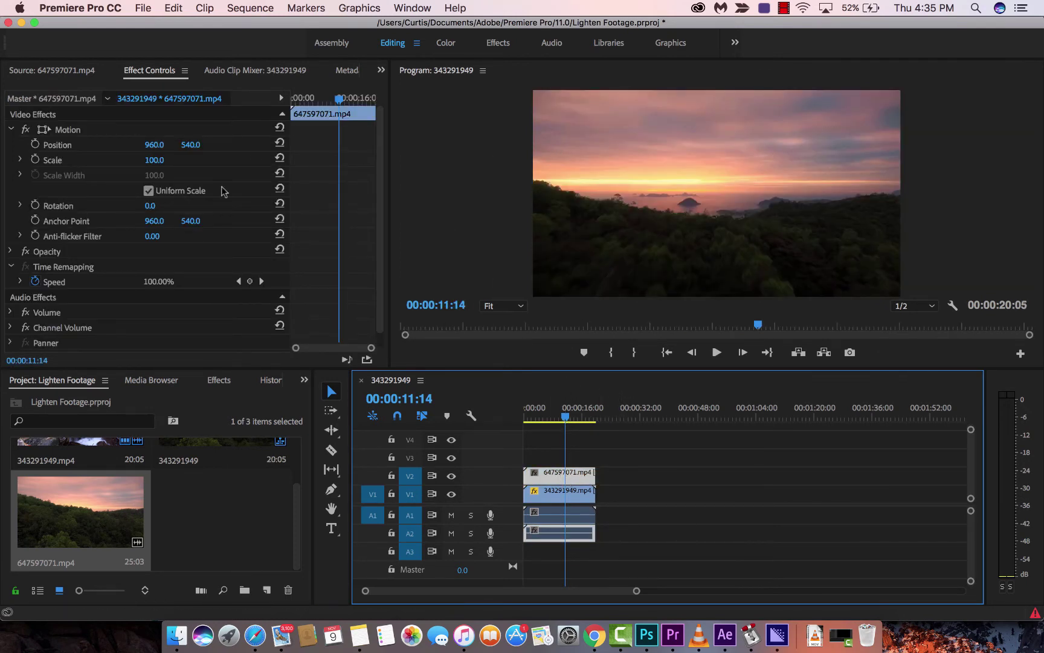
{"action": "left_click", "coordinate": [68, 130]}
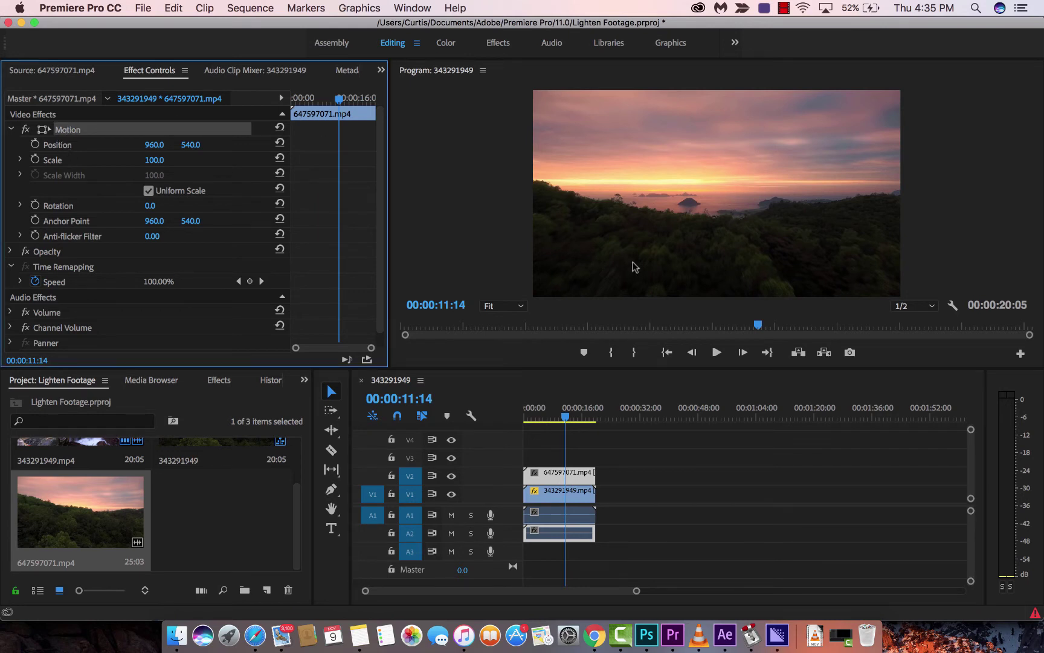
{"action": "left_click_drag", "start_coordinate": [154, 160], "coordinate": [111, 159]}
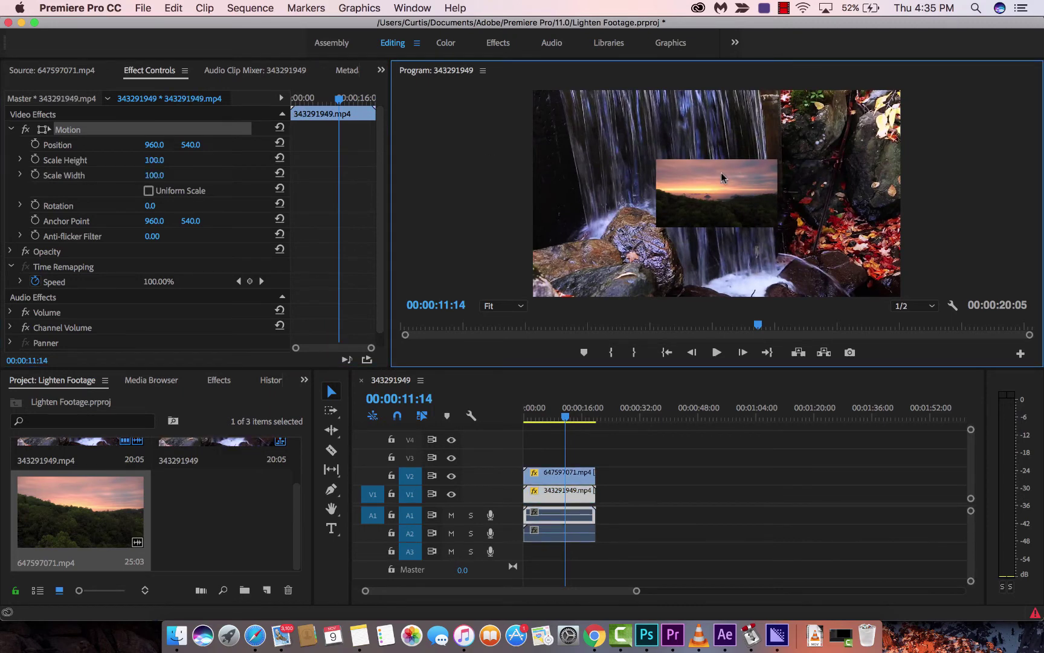
Select the sunset inset and scrub its Position to 1397, 812 in the lower right.
{"action": "left_click", "coordinate": [711, 460]}
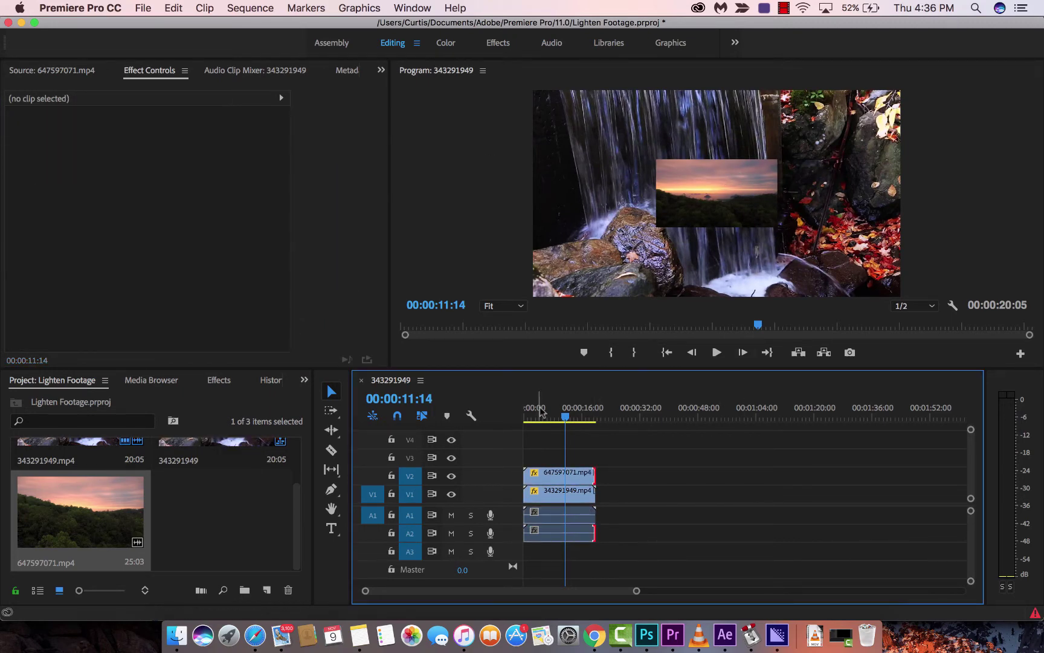
{"action": "left_click", "coordinate": [540, 474]}
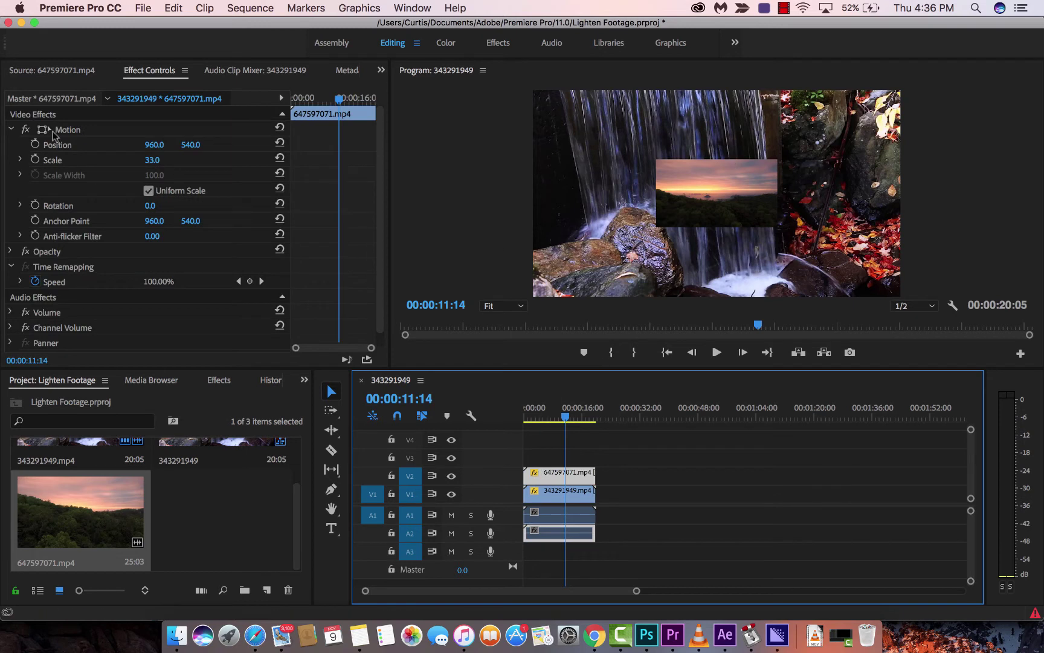
{"action": "left_click_drag", "start_coordinate": [154, 145], "coordinate": [289, 145]}
{"action": "left_click_drag", "start_coordinate": [191, 145], "coordinate": [273, 145]}
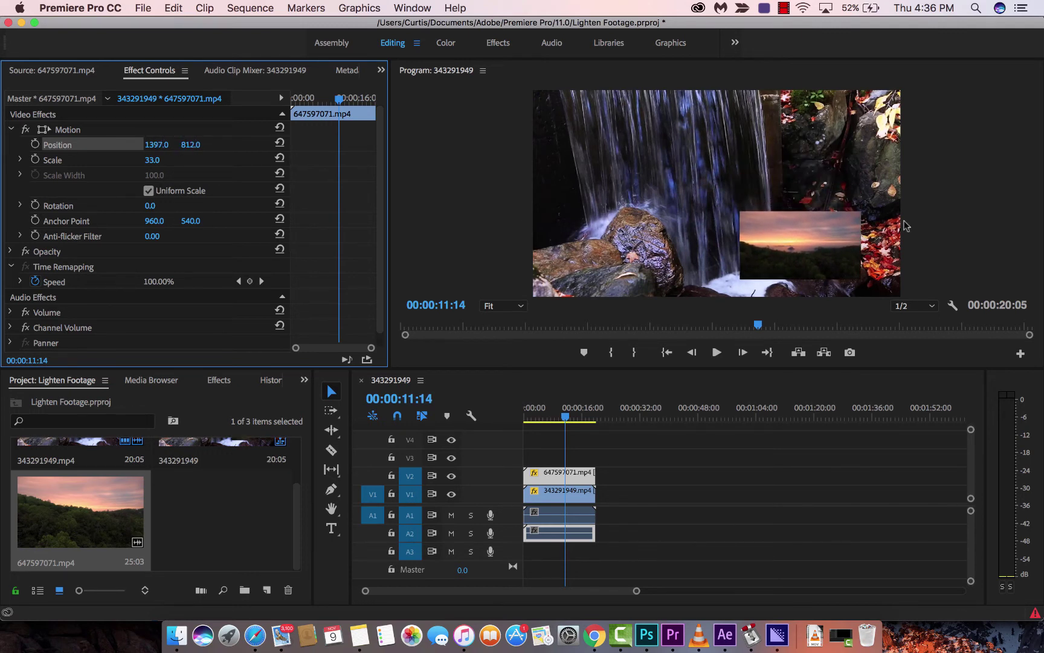
Select the inset's Motion property and reselect the sunset clip on V2.
{"action": "left_click", "coordinate": [968, 215]}
{"action": "left_click", "coordinate": [790, 259]}
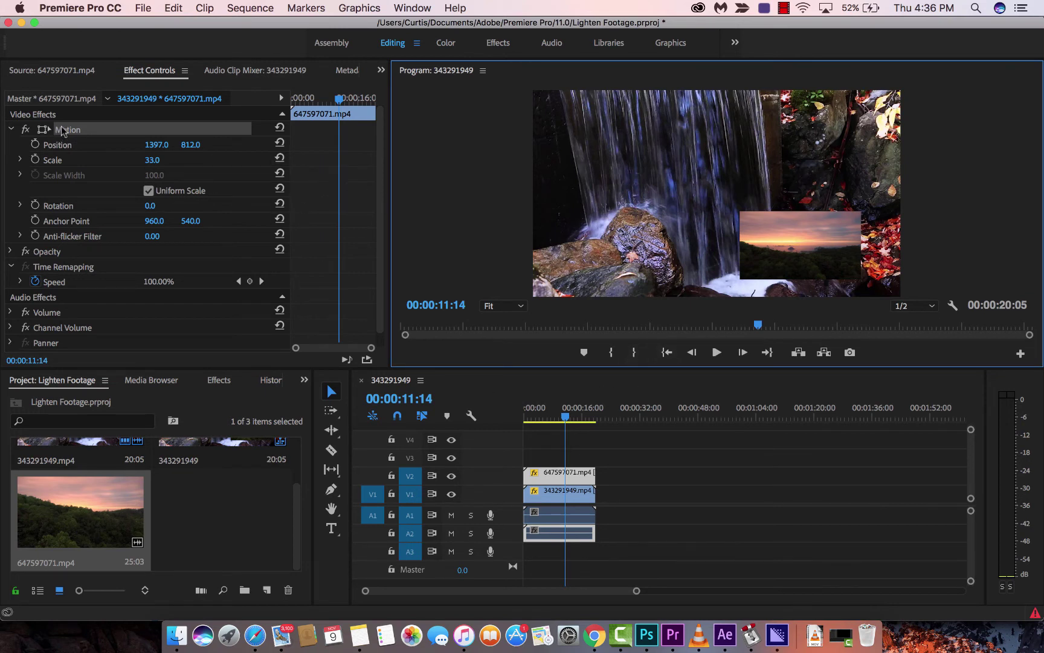
{"action": "left_click", "coordinate": [63, 132]}
{"action": "left_click", "coordinate": [809, 237]}
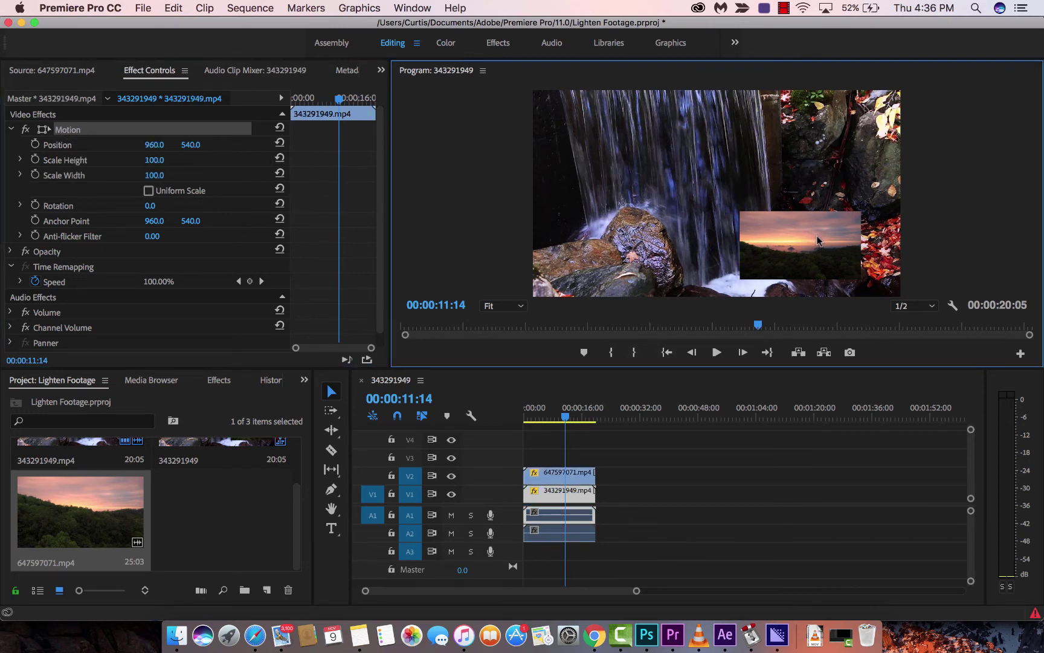
{"action": "left_click", "coordinate": [667, 494]}
{"action": "left_click", "coordinate": [583, 478]}
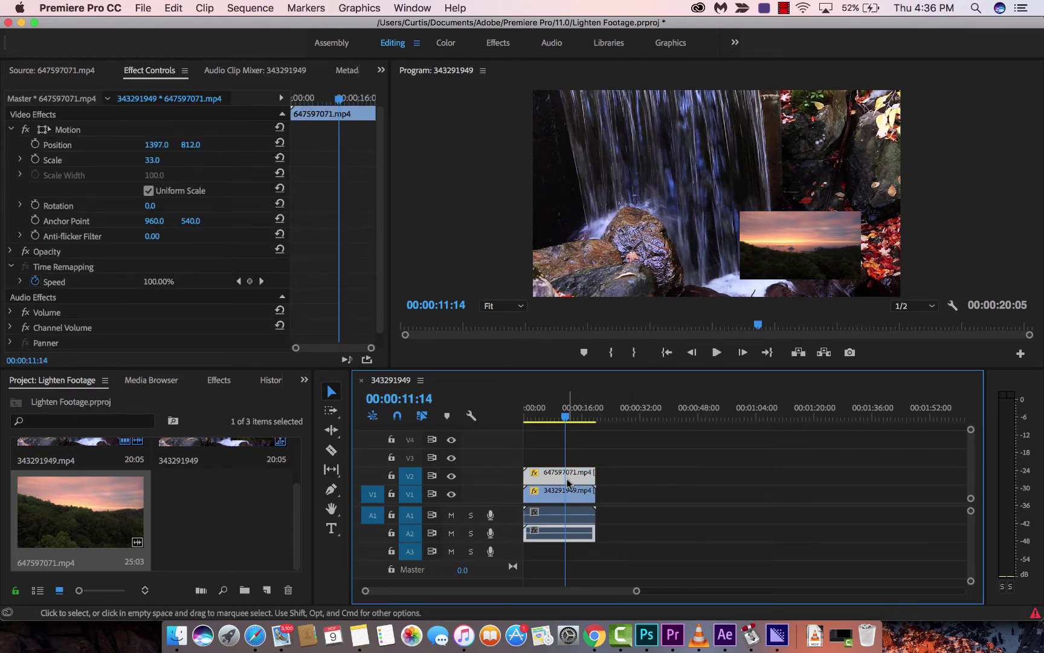
Replace the V2 clip with a fresh full-frame sunset clip trimmed to 20:05.
{"action": "key", "text": "Delete"}
{"action": "left_click_drag", "start_coordinate": [86, 528], "coordinate": [501, 481]}
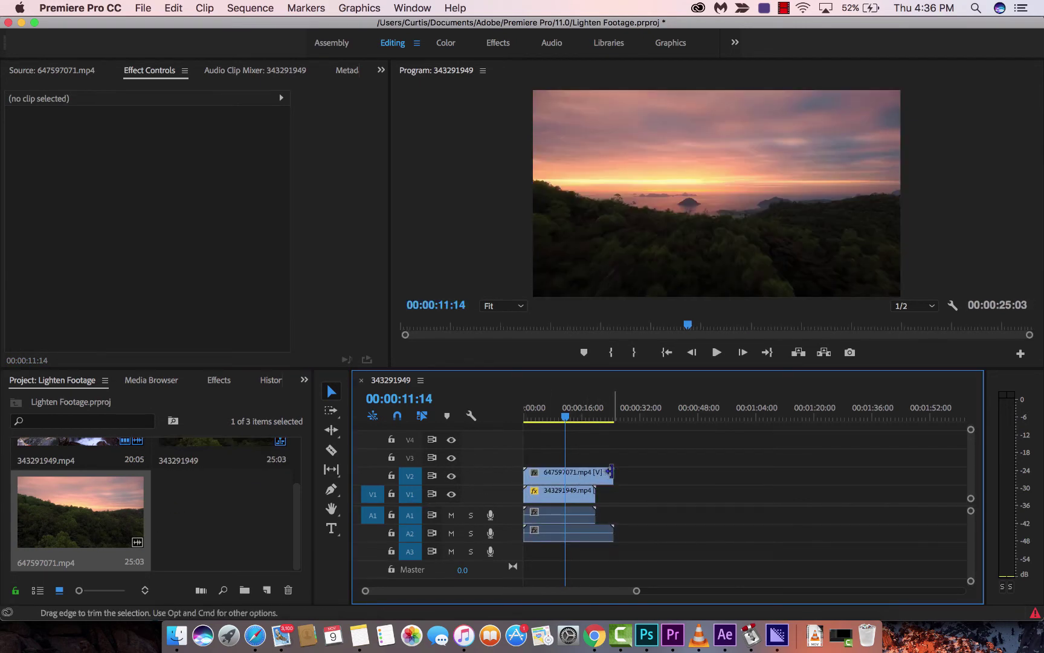
{"action": "left_click_drag", "start_coordinate": [613, 473], "coordinate": [596, 472]}
{"action": "left_click", "coordinate": [574, 473]}
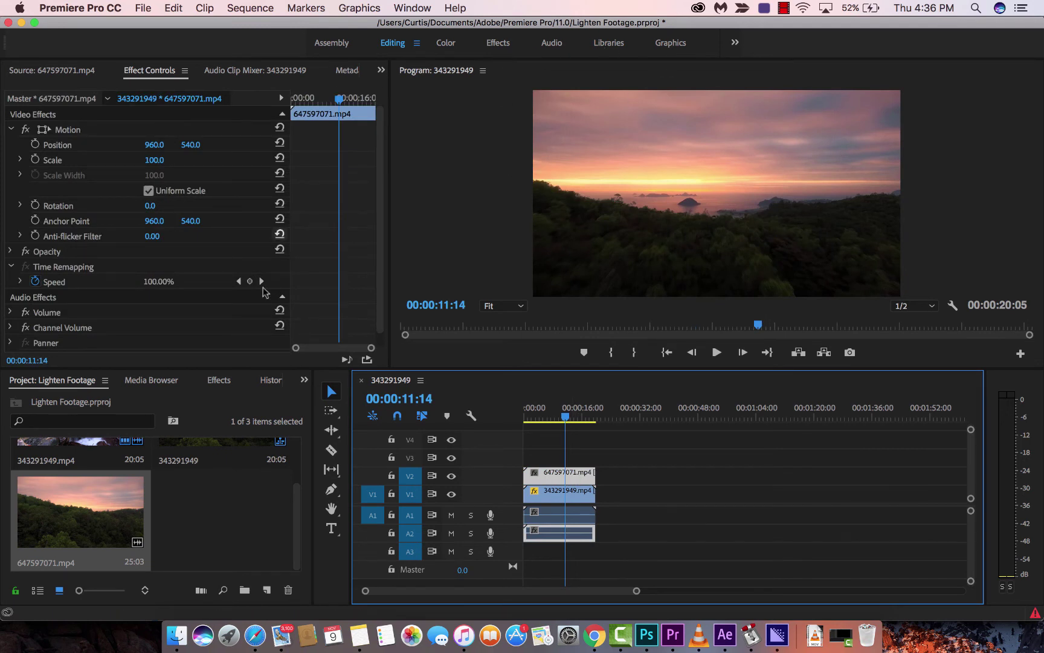
Search effects for 'pip', browse the 25% LL and LR presets, and select PiP 25% LR Spin In.
{"action": "left_click", "coordinate": [221, 380]}
{"action": "left_click", "coordinate": [66, 400]}
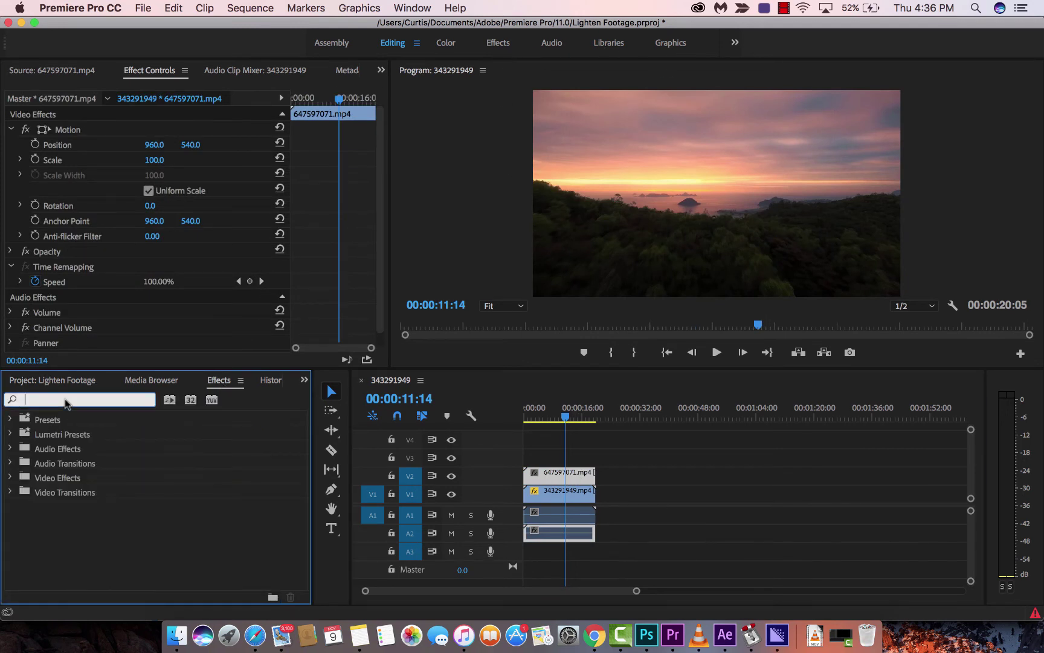
{"action": "type", "text": "pip"}
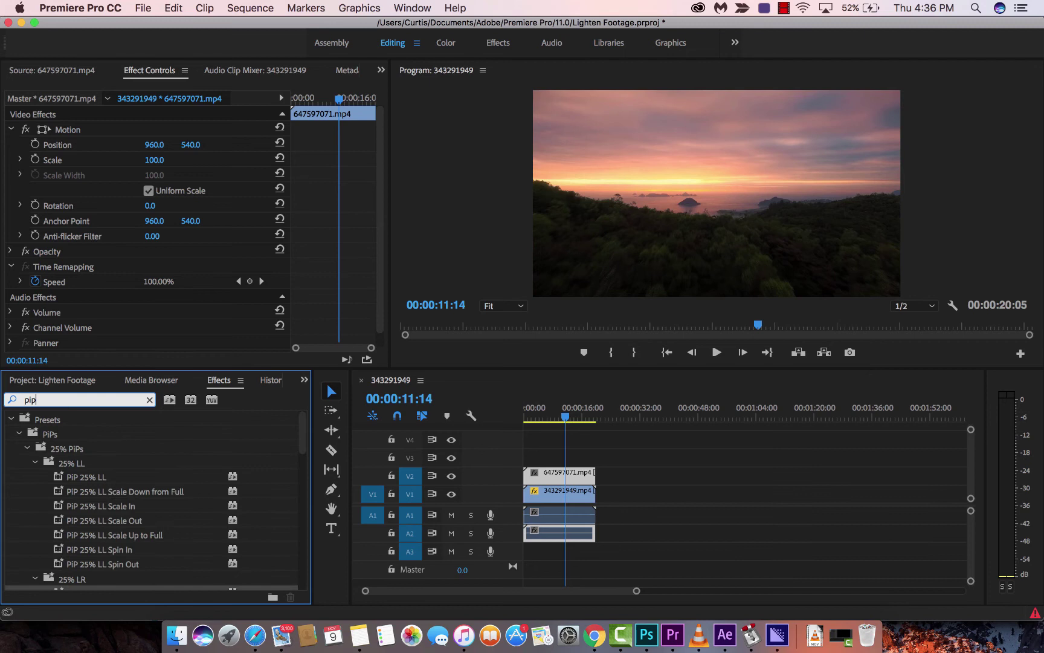
{"action": "left_click", "coordinate": [97, 478]}
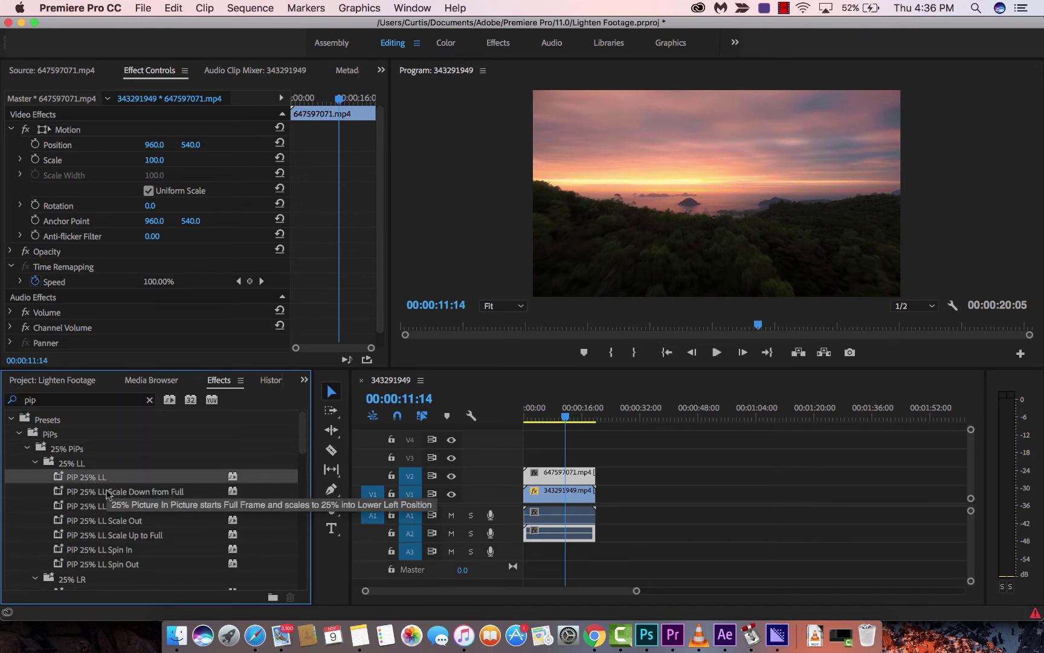
{"action": "scroll", "coordinate": [108, 495], "scroll_direction": "down", "scroll_amount": 2}
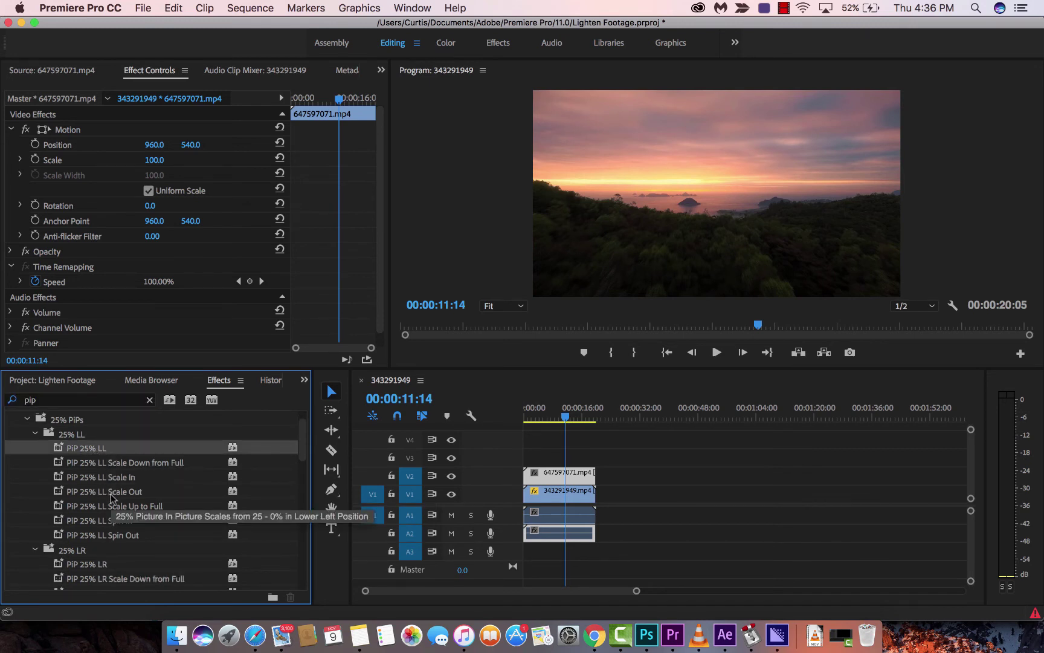
{"action": "scroll", "coordinate": [110, 494], "scroll_direction": "down", "scroll_amount": 6}
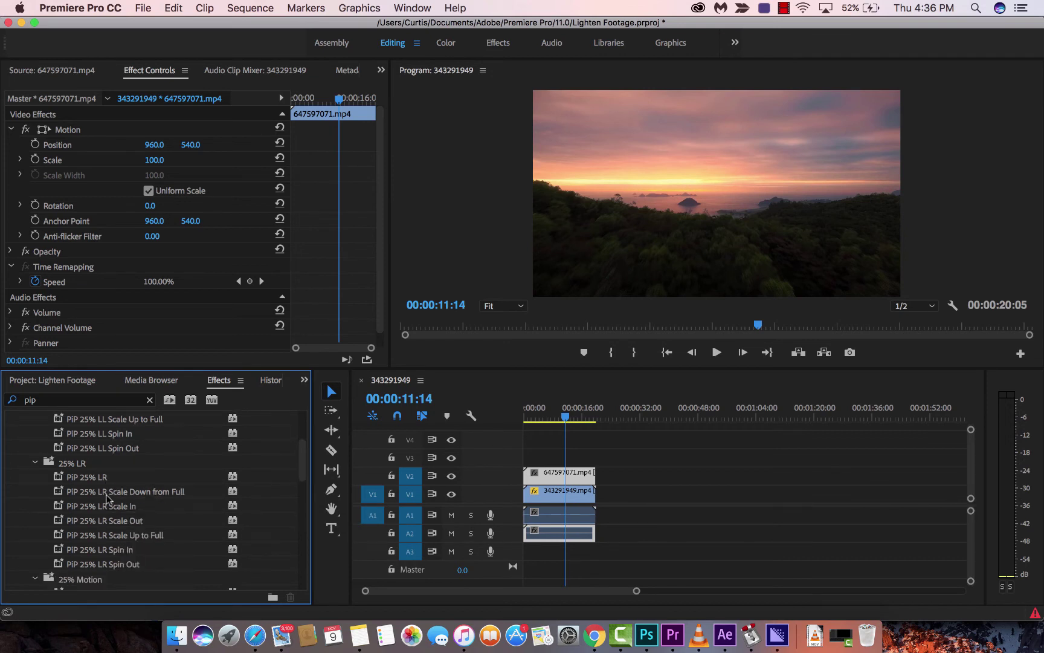
{"action": "left_click", "coordinate": [124, 524]}
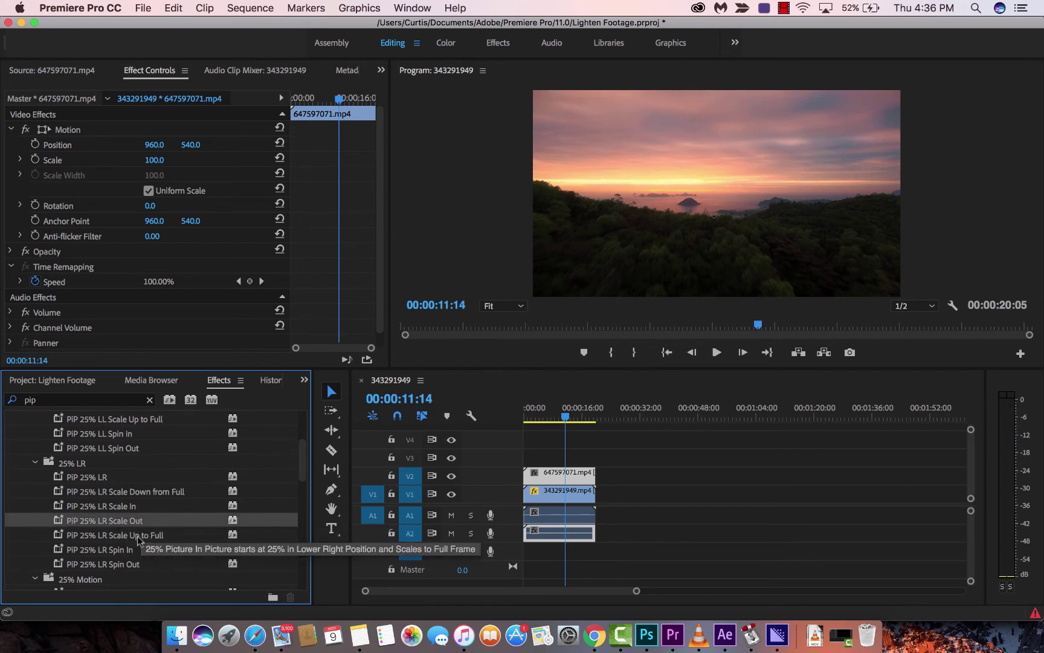
{"action": "left_click", "coordinate": [154, 536]}
{"action": "left_click", "coordinate": [105, 545]}
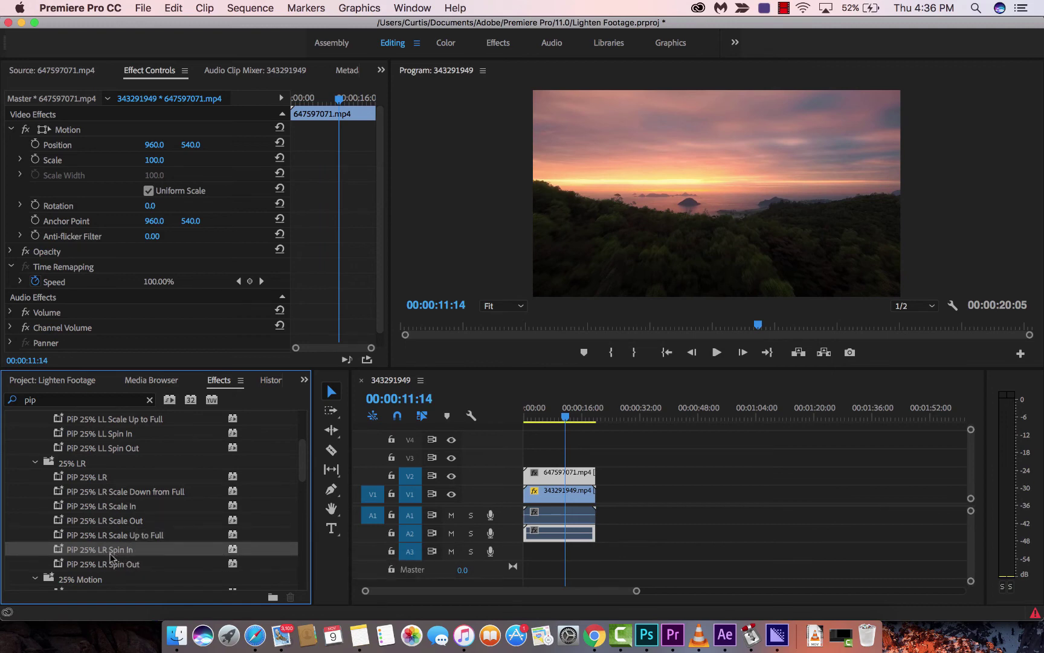
Apply PiP 25% LR Spin In to the sunset clip and play it from the start.
{"action": "left_click_drag", "start_coordinate": [112, 553], "coordinate": [541, 474]}
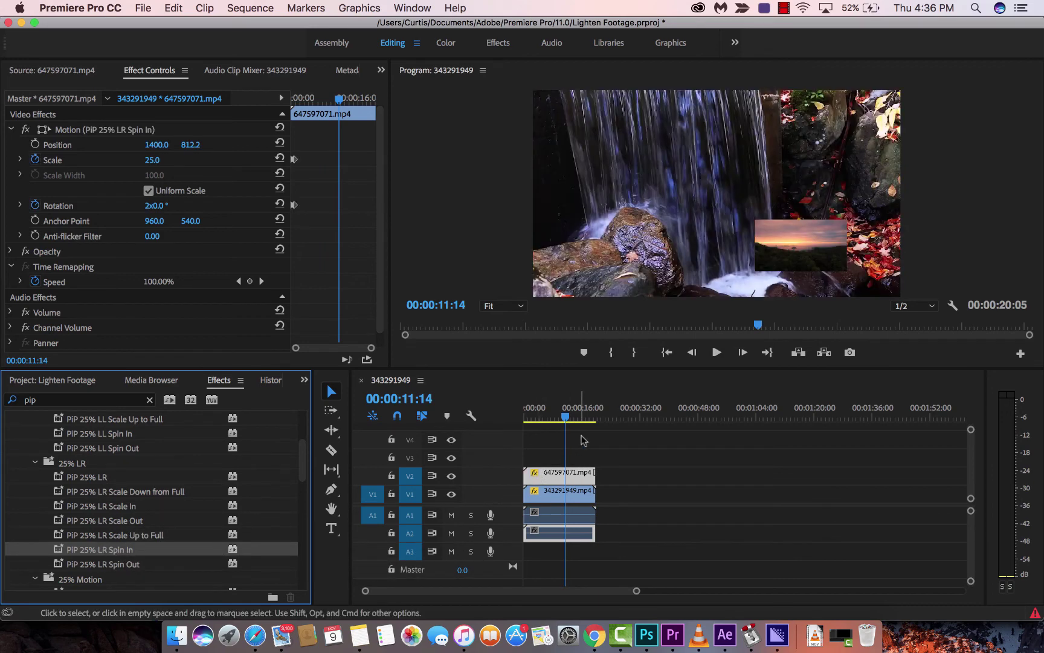
{"action": "left_click_drag", "start_coordinate": [568, 423], "coordinate": [479, 426]}
{"action": "left_click", "coordinate": [475, 227]}
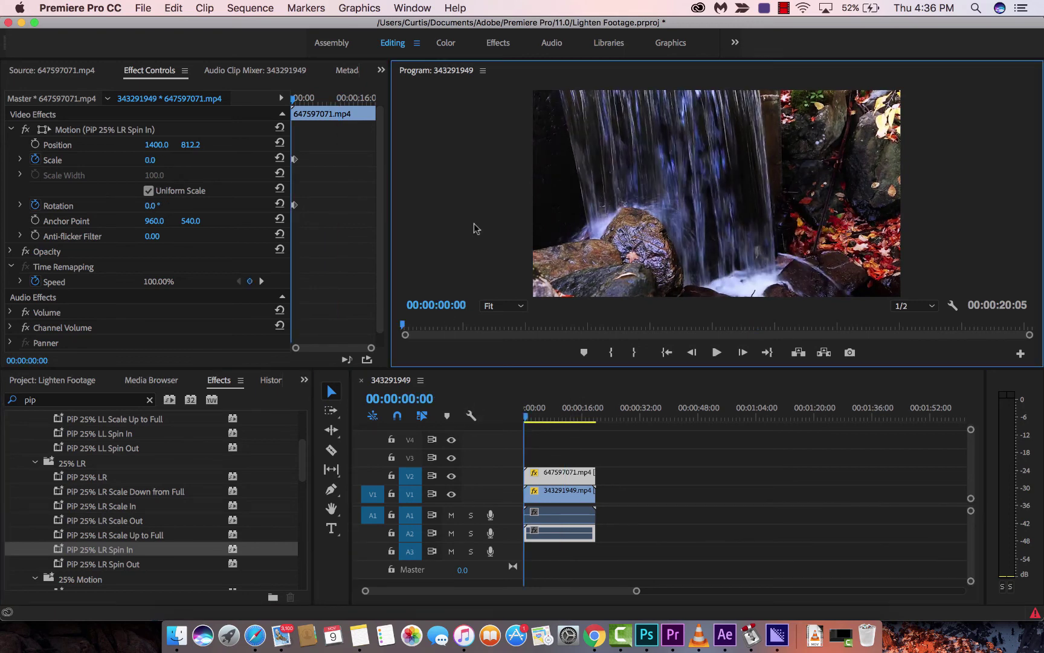
{"action": "key", "text": "space"}
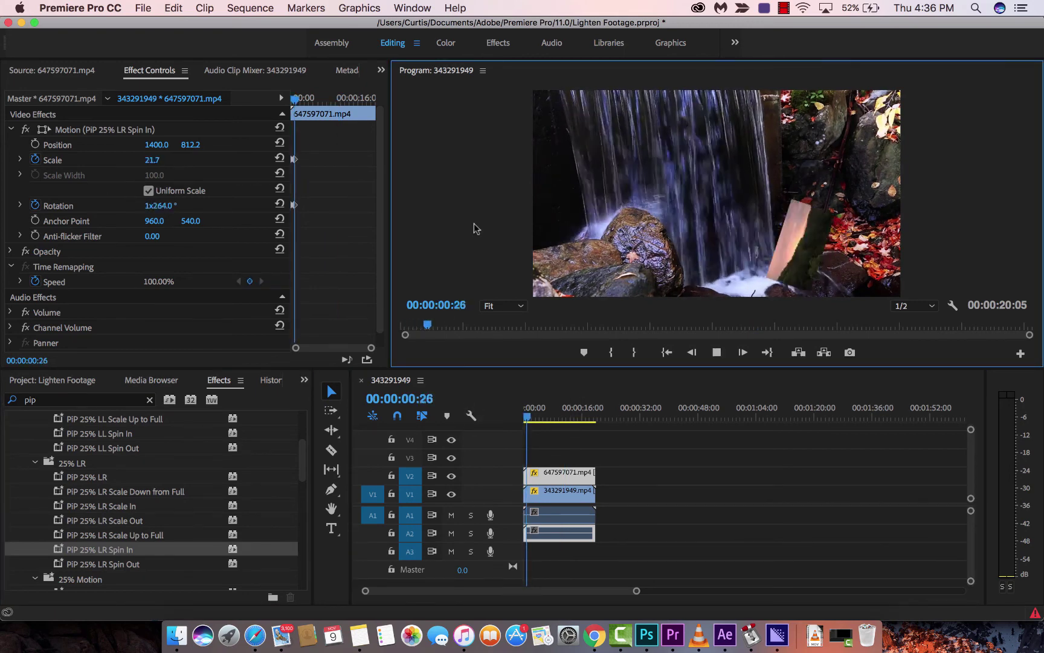
{"action": "key", "text": "space"}
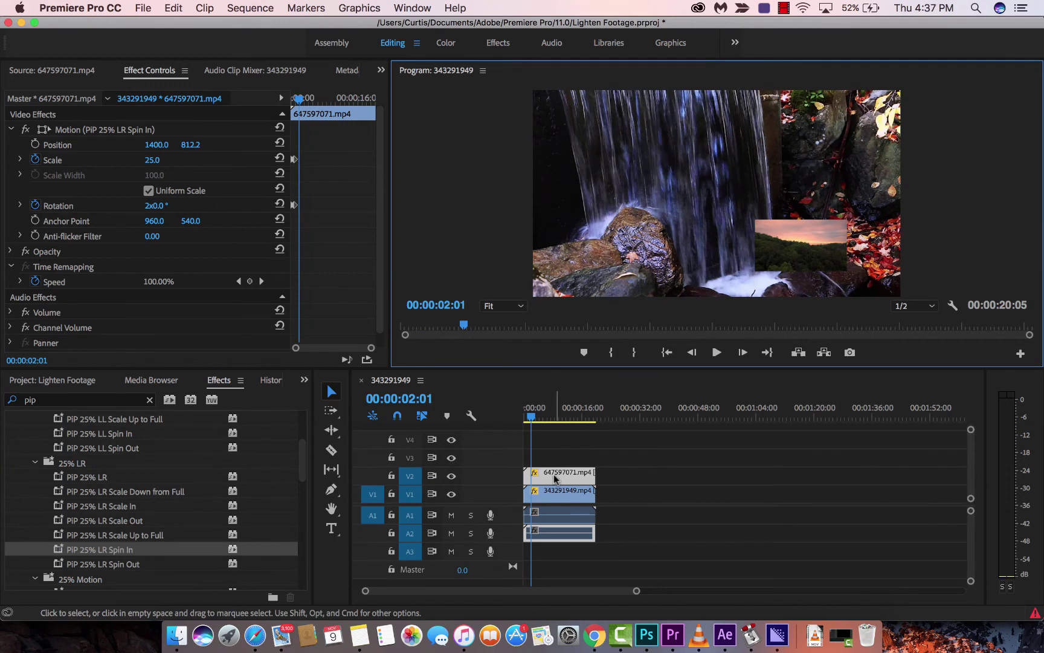
{"action": "left_click", "coordinate": [88, 133]}
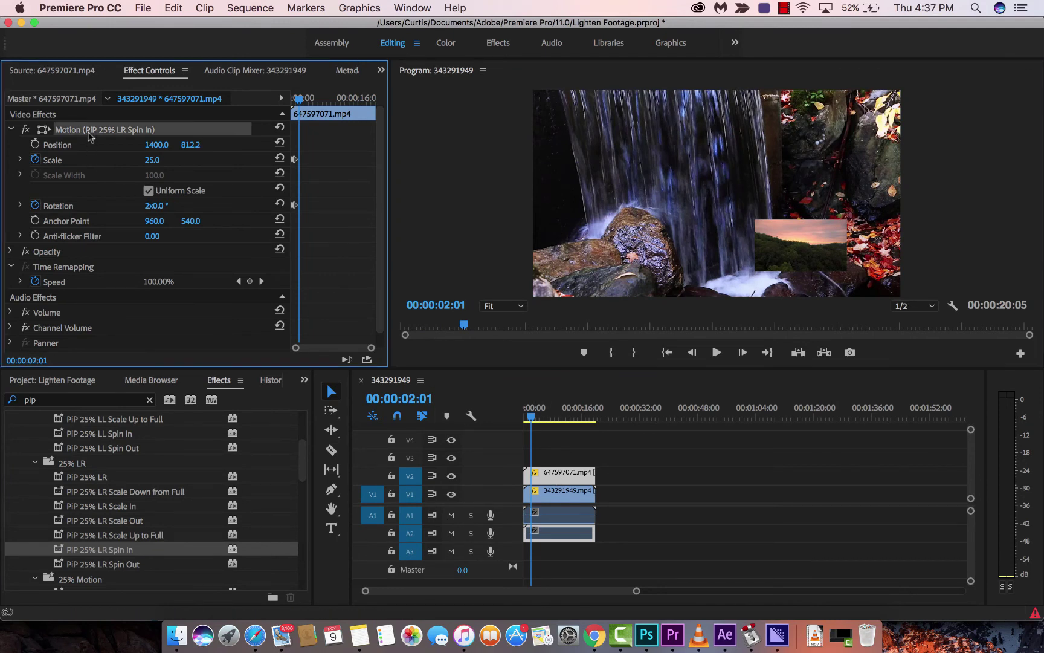
Apply PiP 25% LR Scale Down from Full to the sunset clip and play it from the start.
{"action": "left_click", "coordinate": [125, 494]}
{"action": "left_click_drag", "start_coordinate": [126, 493], "coordinate": [604, 497]}
{"action": "key", "text": "Home"}
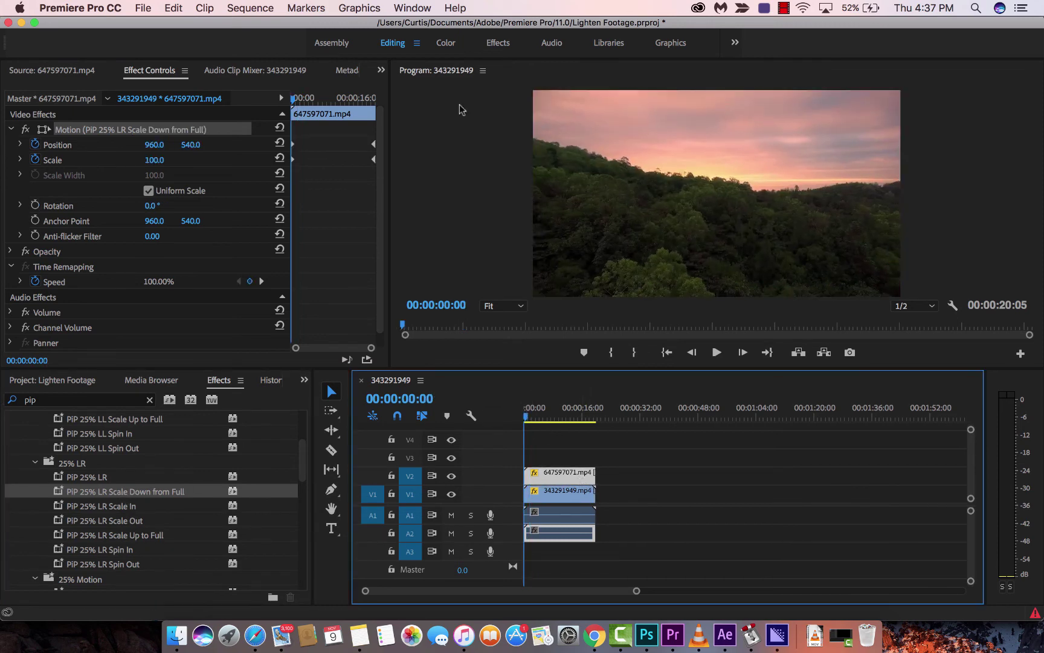
{"action": "left_click", "coordinate": [462, 110]}
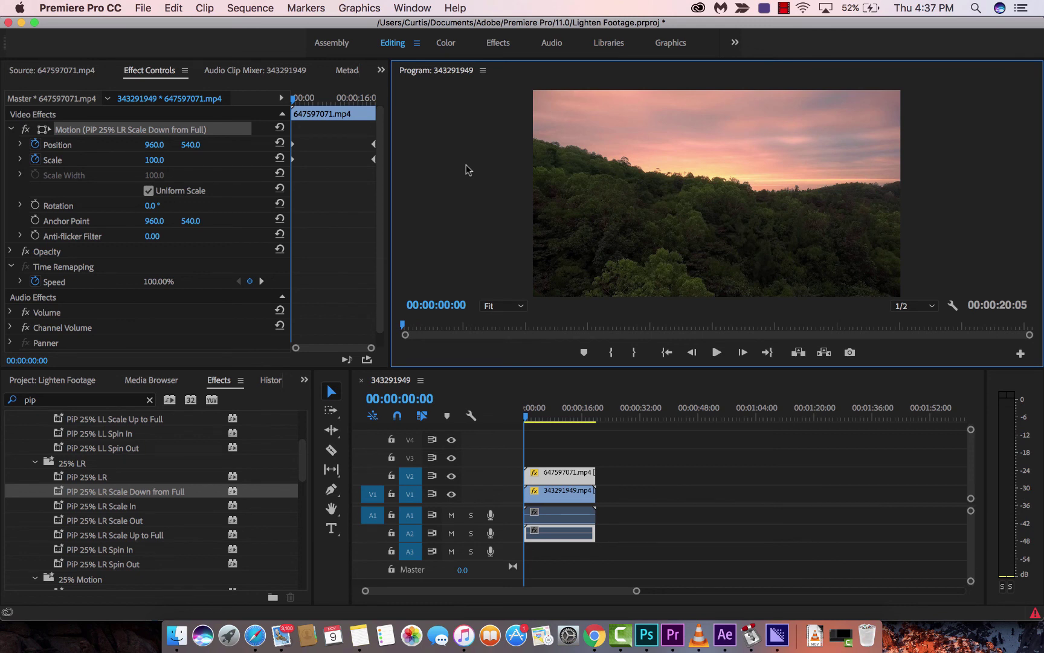
{"action": "key", "text": "space"}
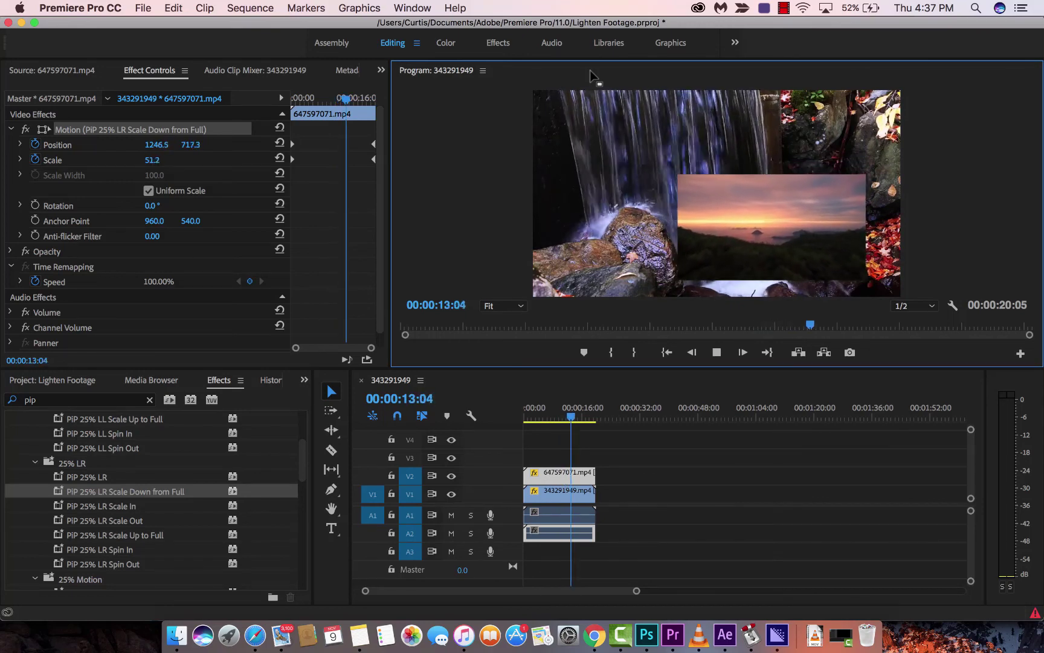
{"action": "left_click", "coordinate": [784, 8]}
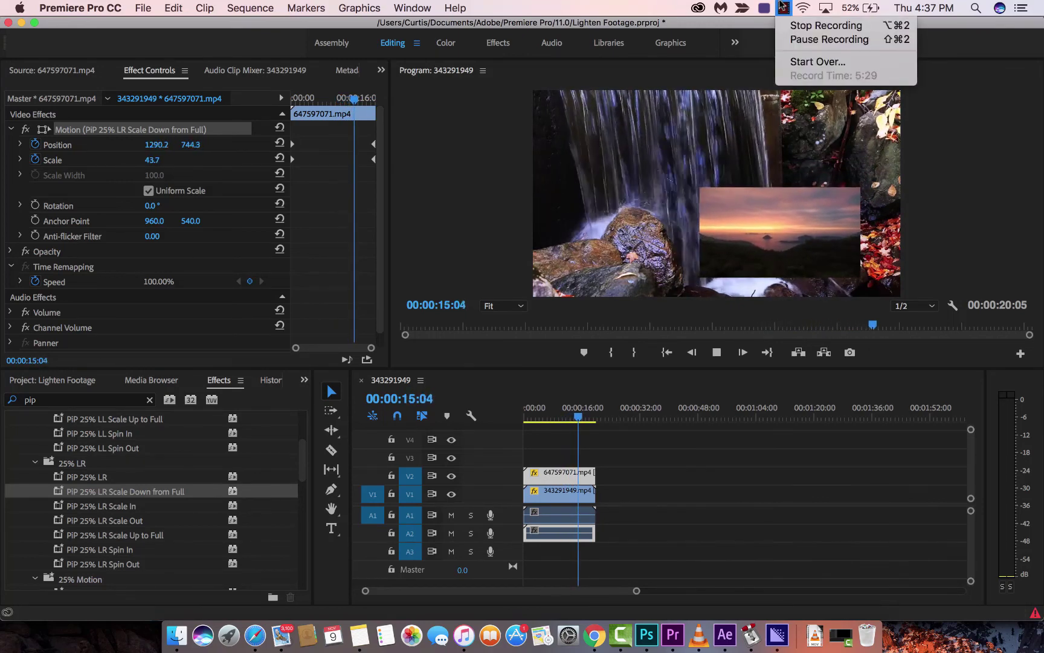